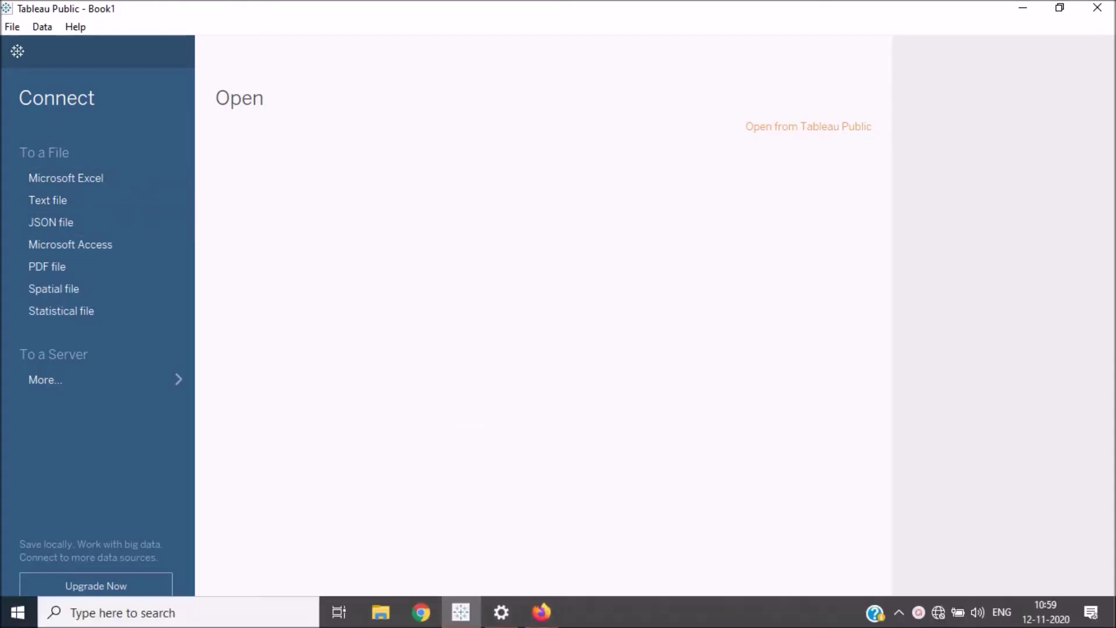
Step: Switch to Firefox and read the Blend Your Data article's Important note on data blending versus relationships
click(541, 612)
scroll(417, 417, down, 3)
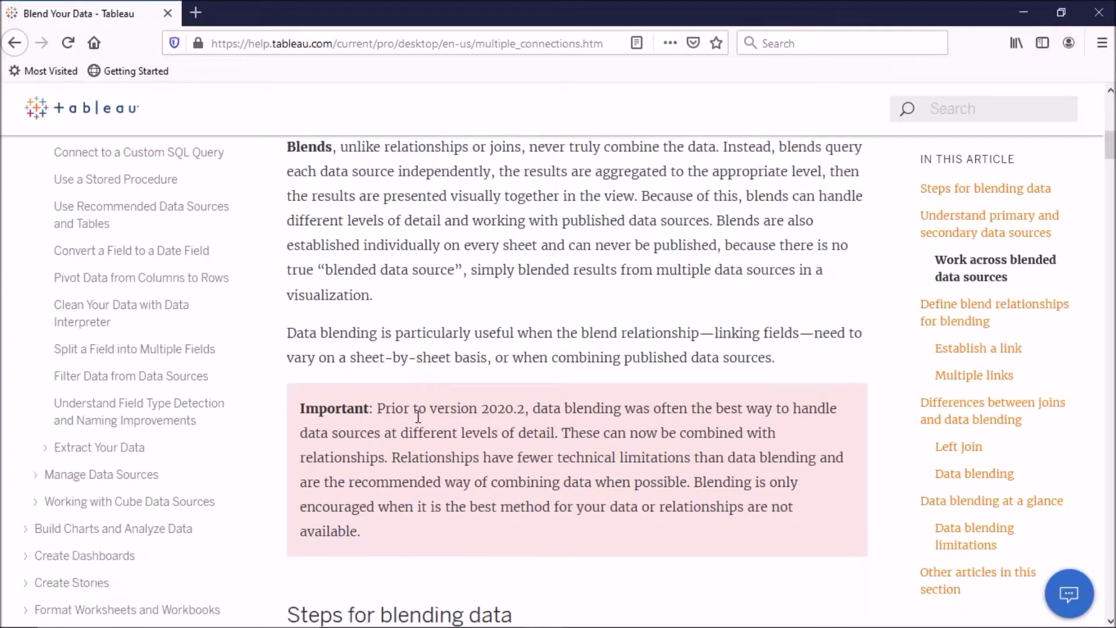
drag(370, 358, 724, 363)
click(532, 357)
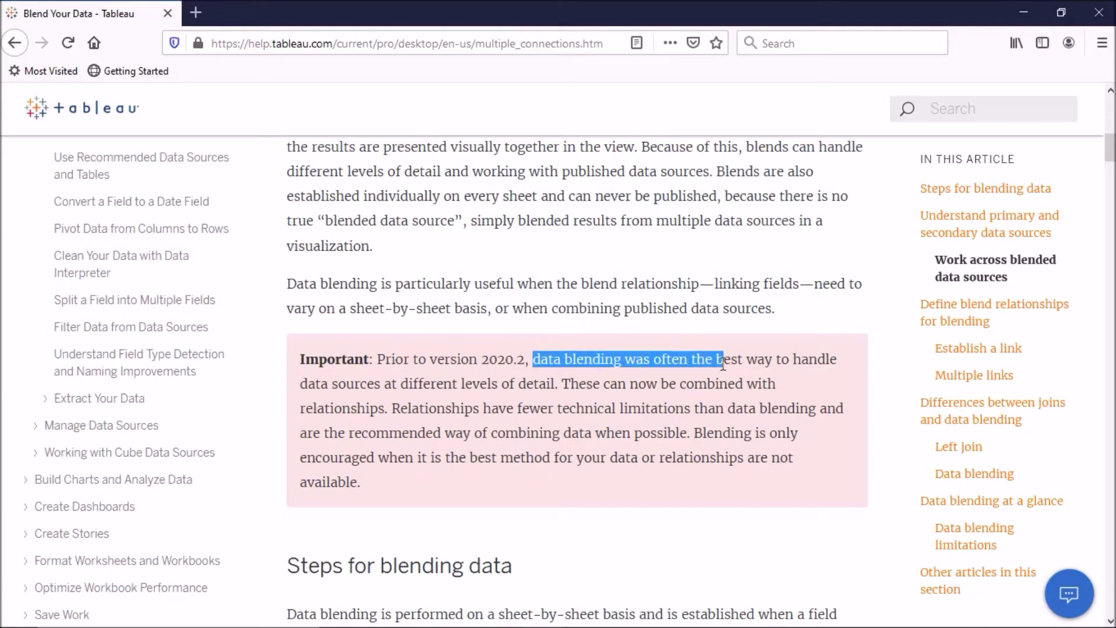
drag(398, 383, 553, 388)
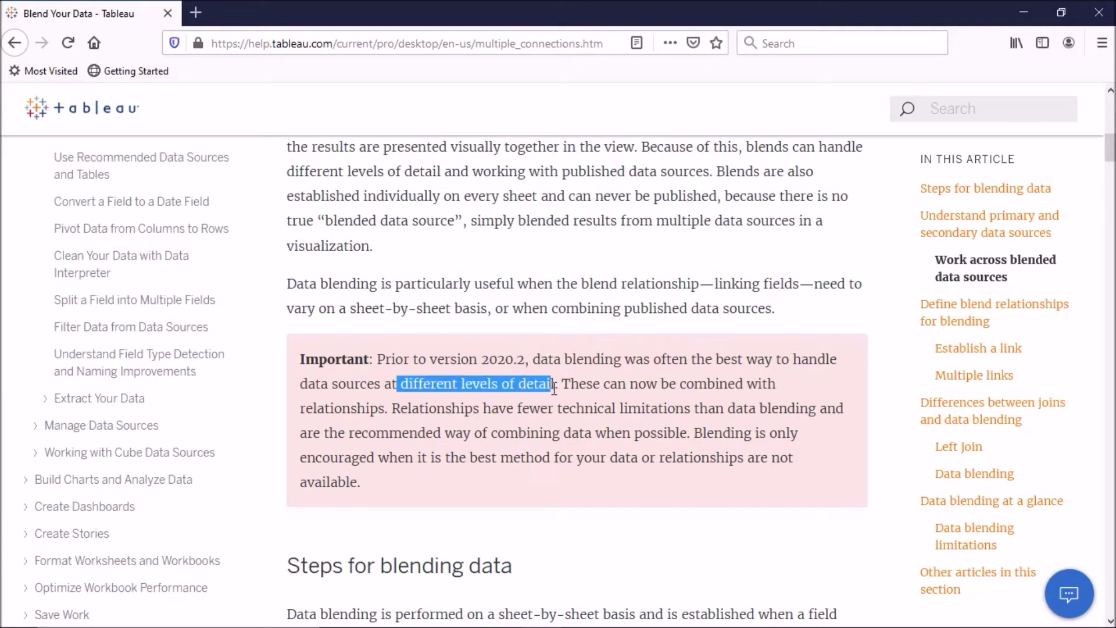
click(444, 384)
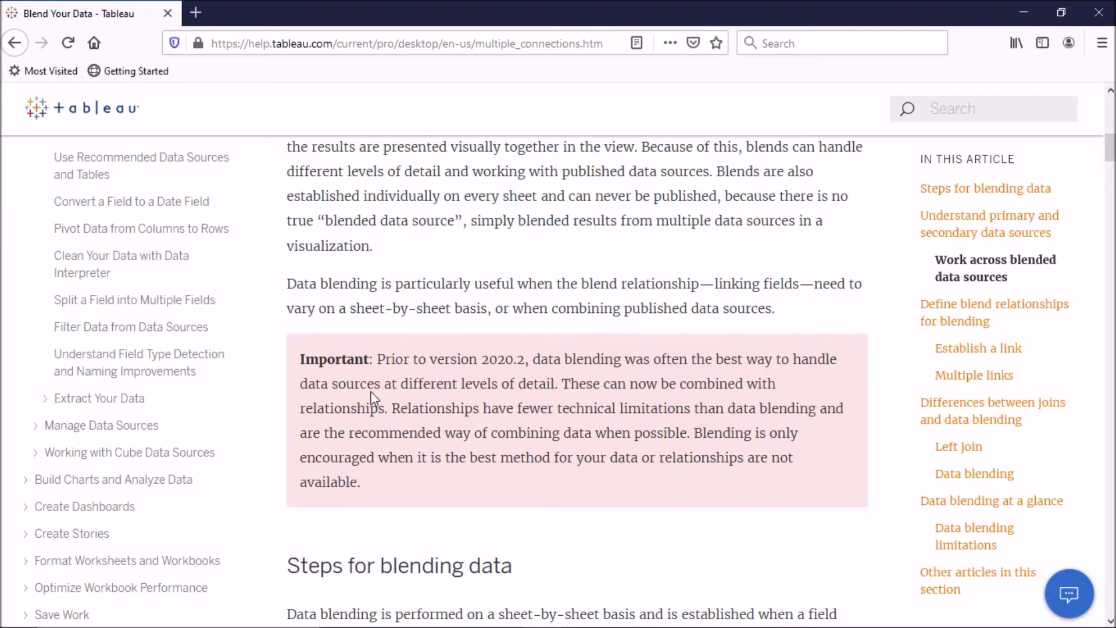
drag(381, 384, 540, 360)
click(548, 396)
drag(678, 360, 720, 361)
drag(560, 382, 378, 414)
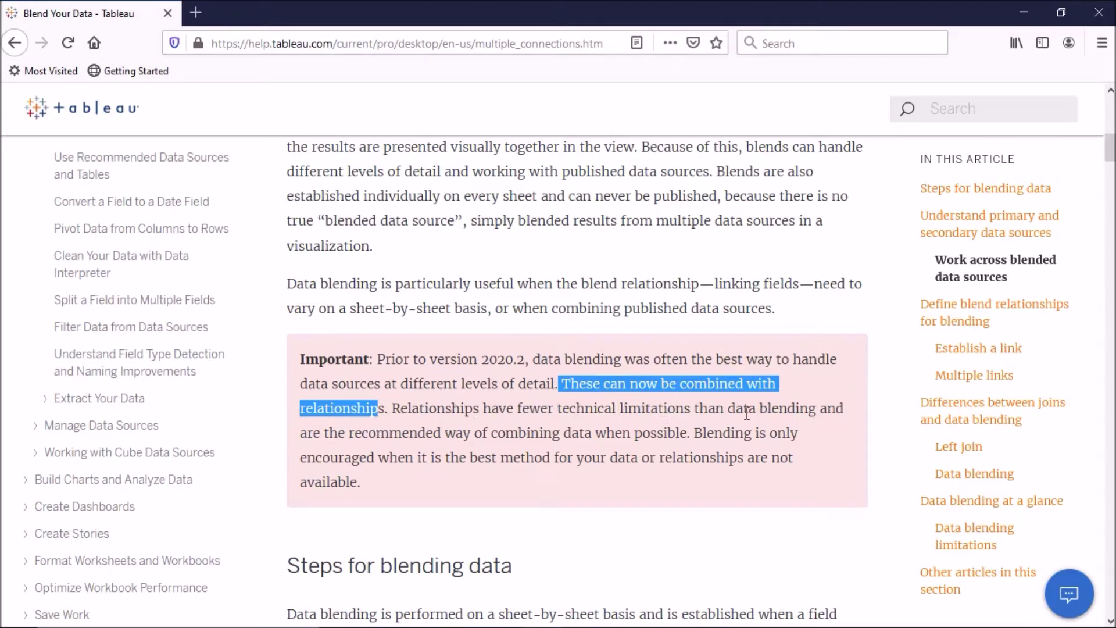
double_click(421, 439)
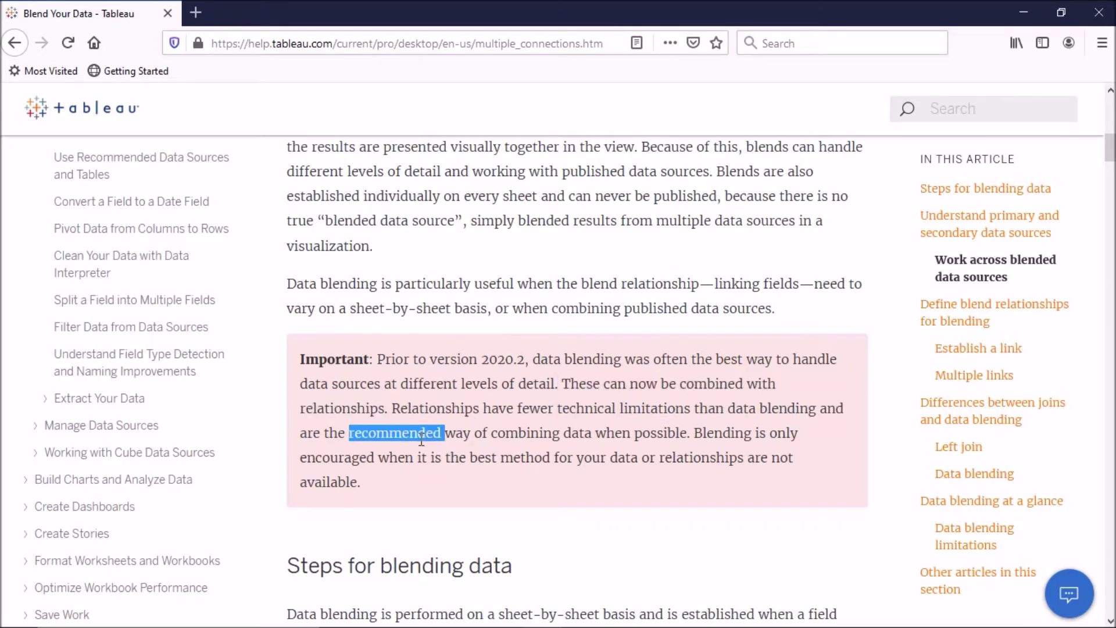
click(697, 440)
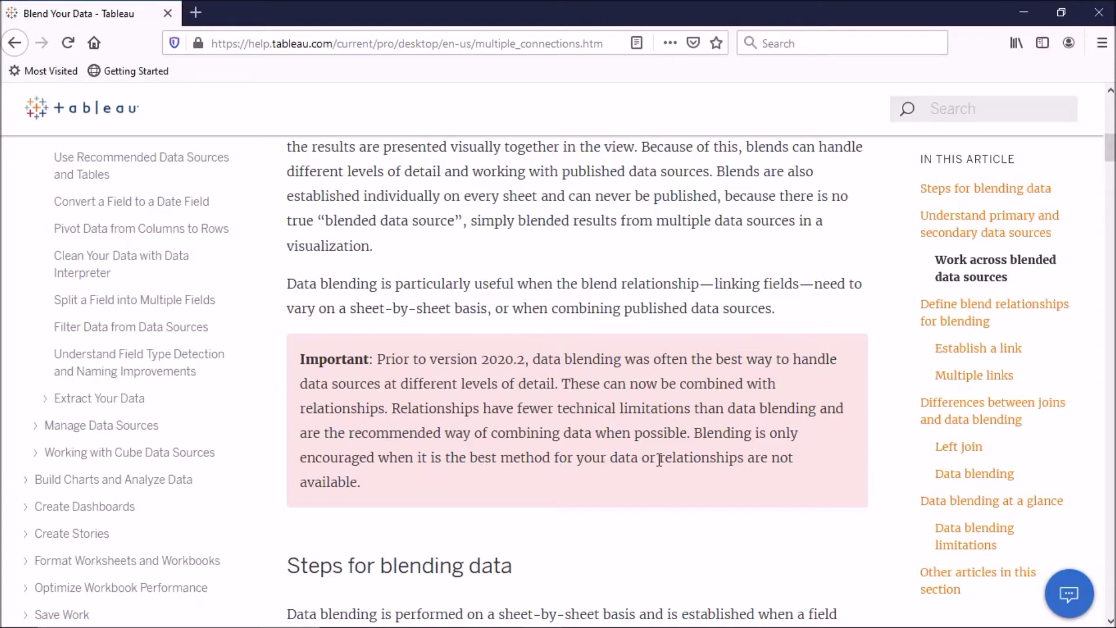
double_click(587, 458)
drag(466, 458, 530, 459)
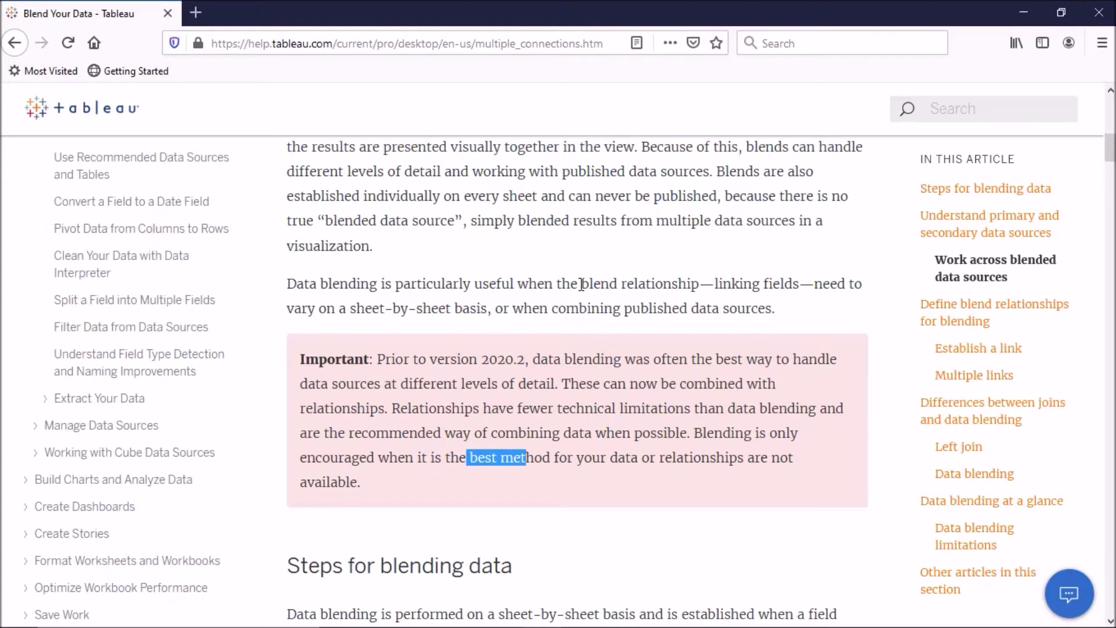
Step: Review the article's guidance on when data blending is useful compared with relationships, and return to Tableau Public
drag(346, 309, 456, 316)
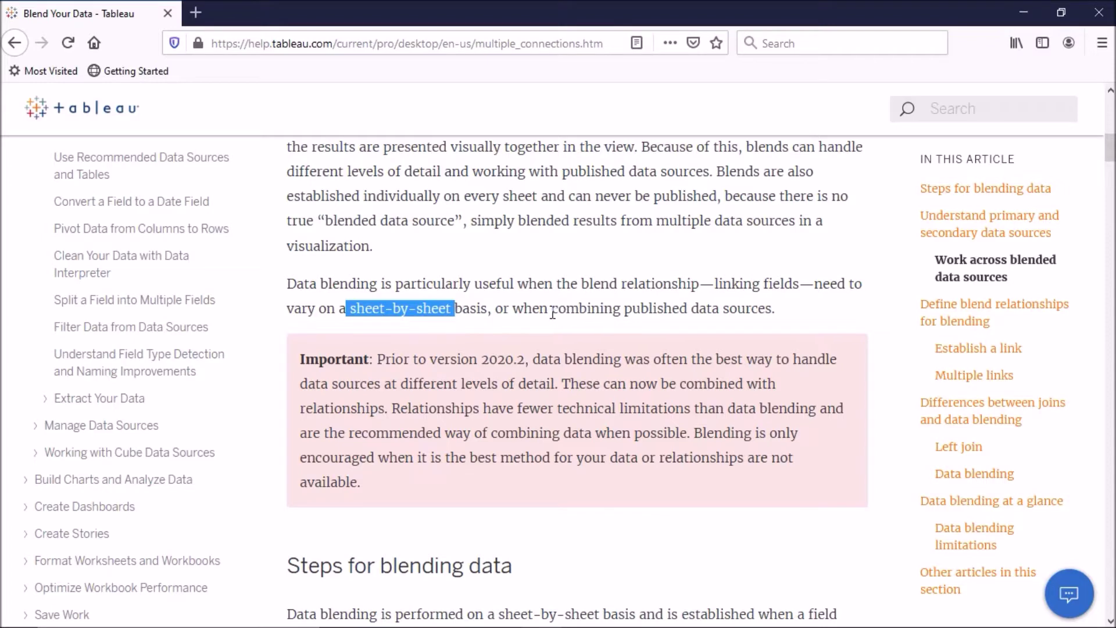
drag(552, 313, 772, 314)
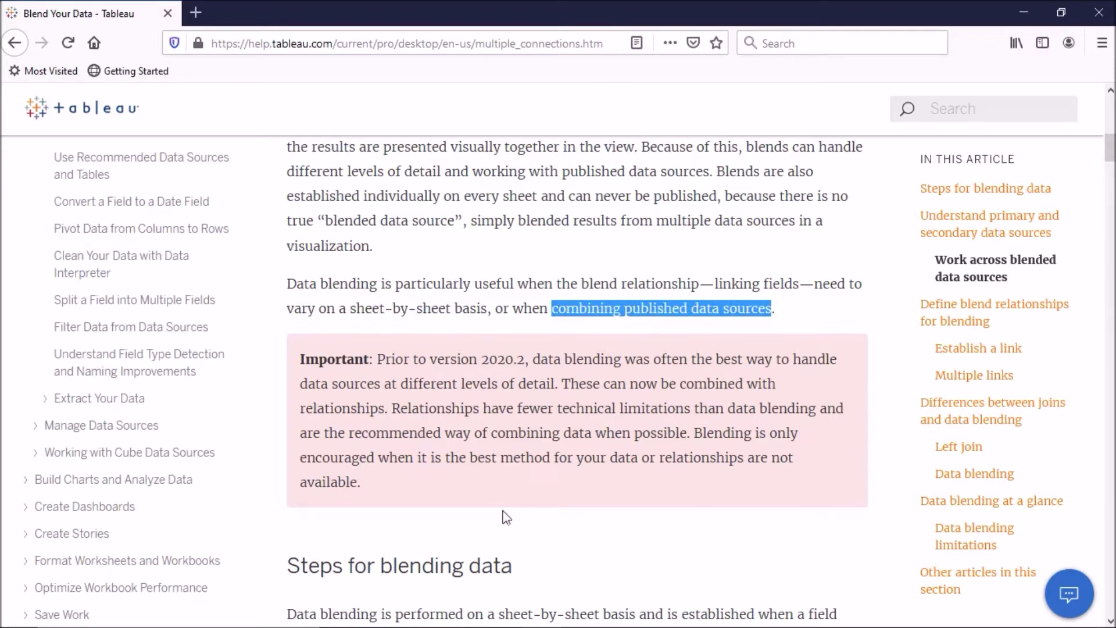
double_click(690, 458)
click(413, 306)
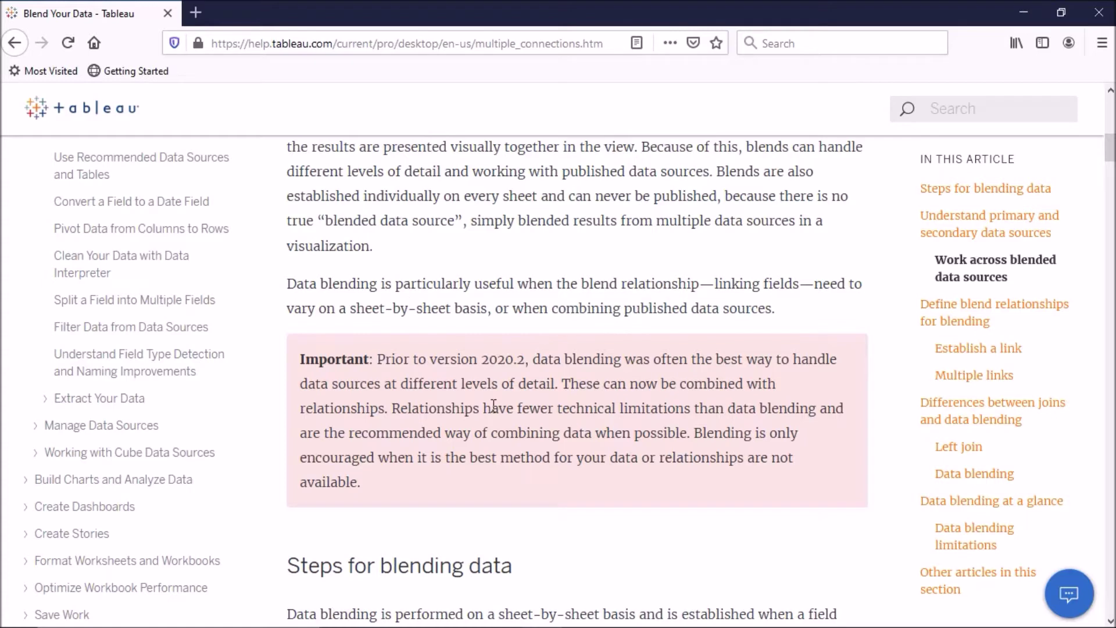
double_click(436, 410)
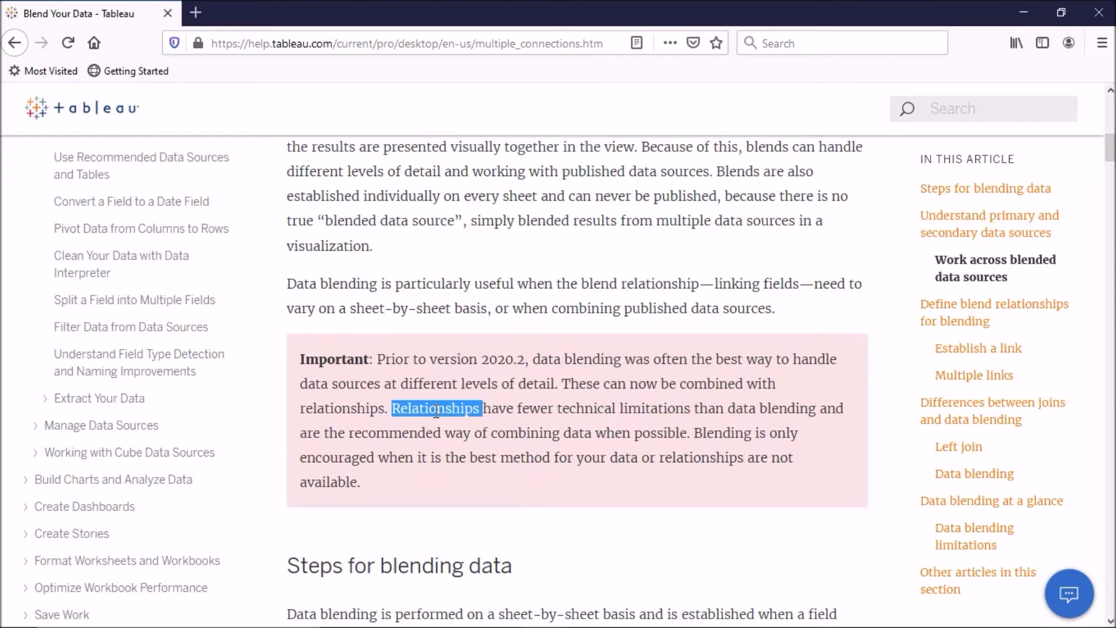
click(569, 464)
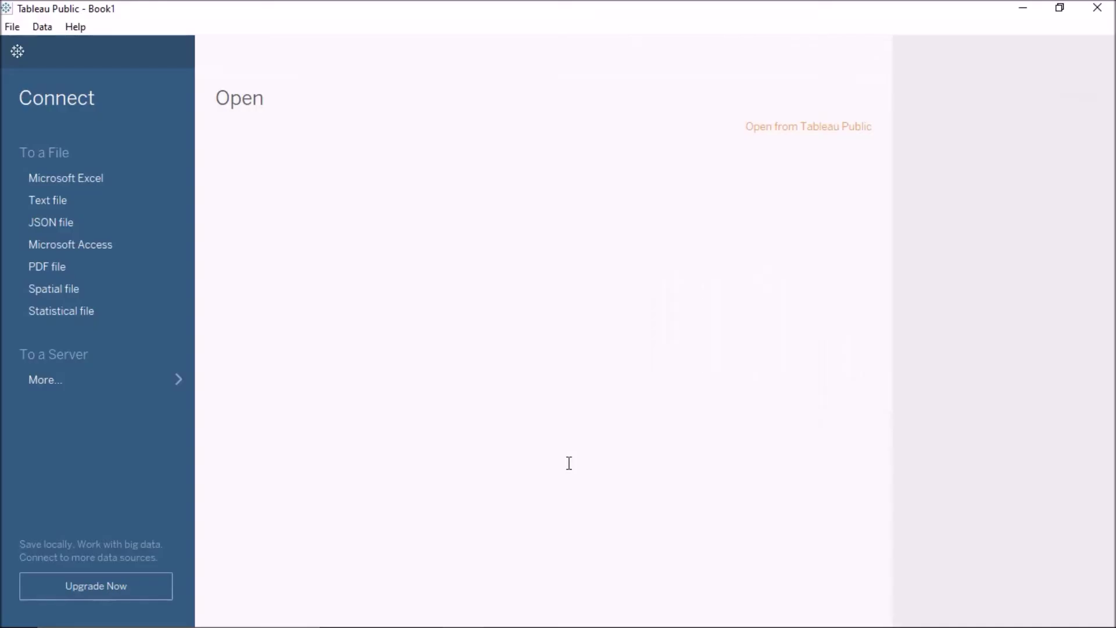
Step: Connect to the Microsoft Excel workbook Sample - Superstore
click(113, 183)
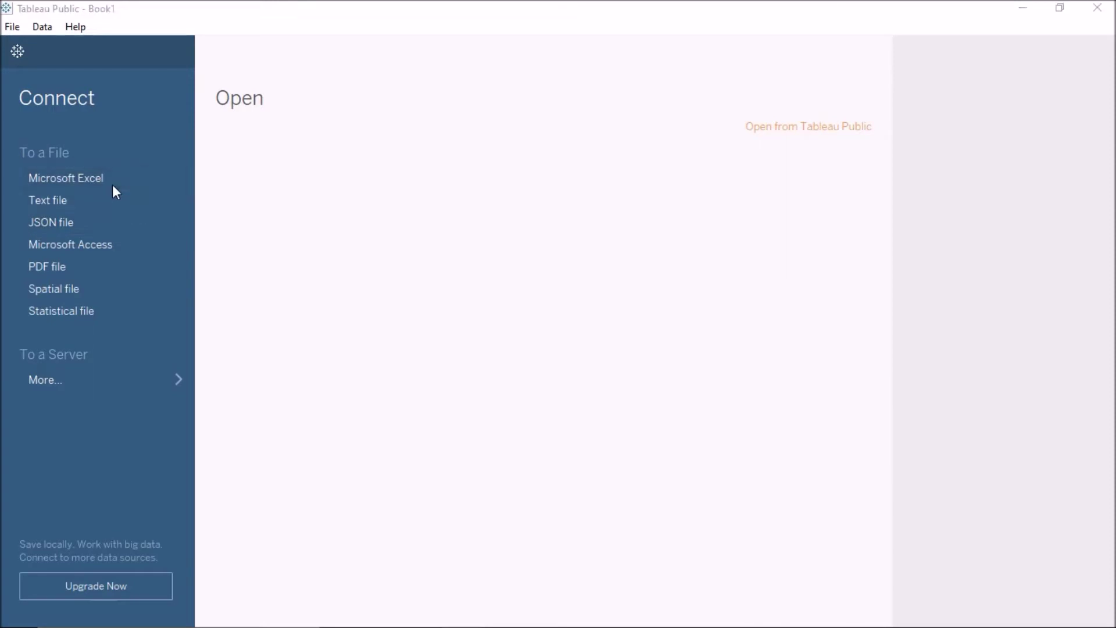
click(235, 261)
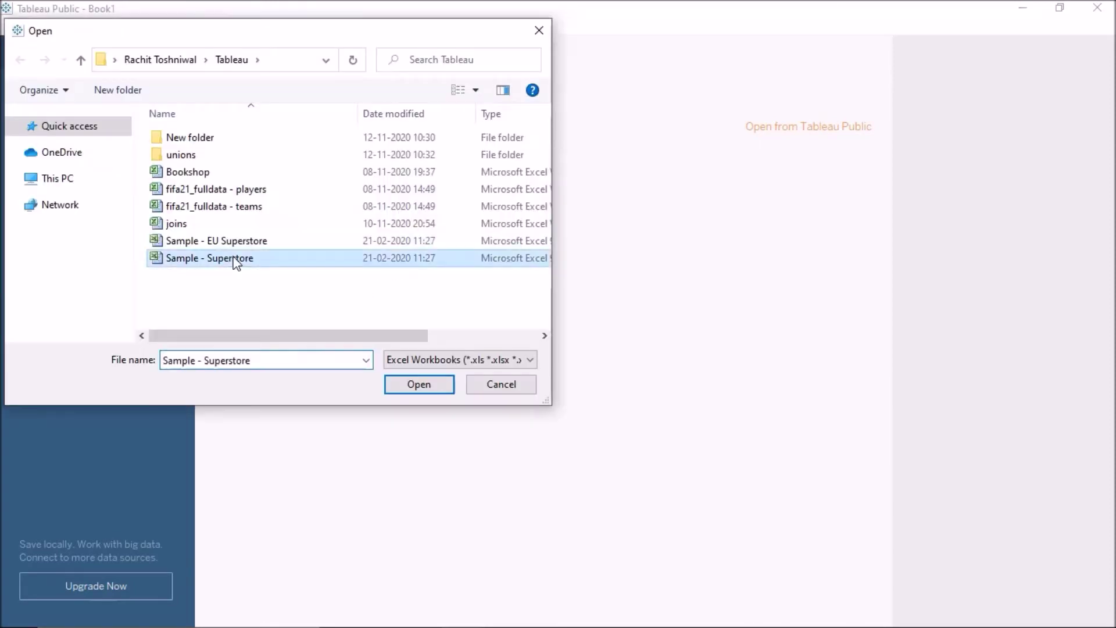
click(399, 388)
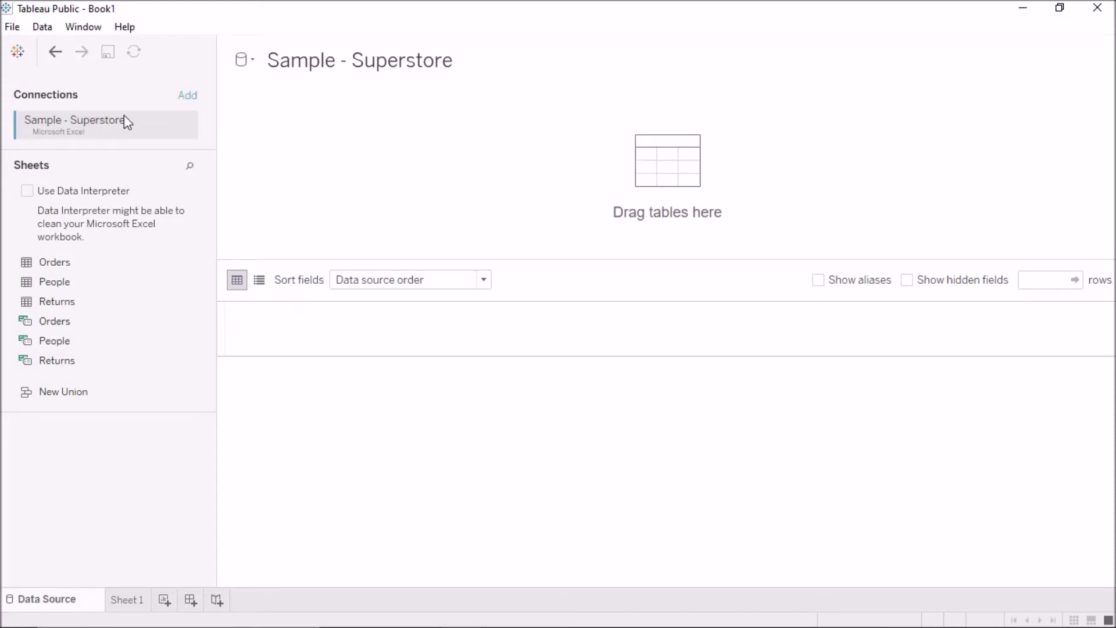
Step: Rename the Sample - Superstore data source as US Store
click(321, 62)
text(US )
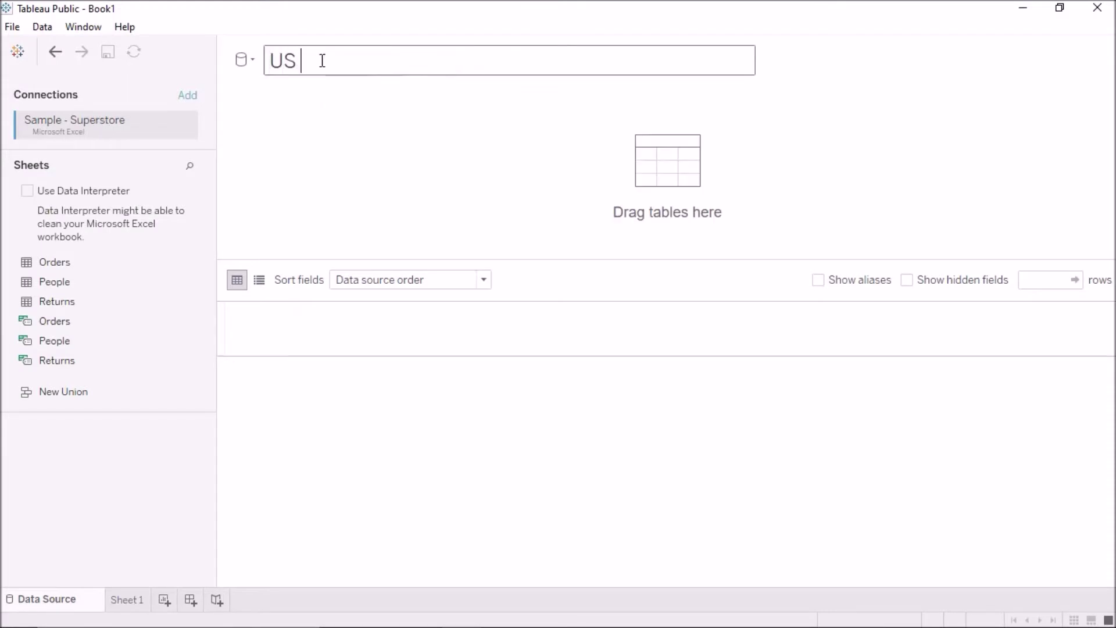
text(Store)
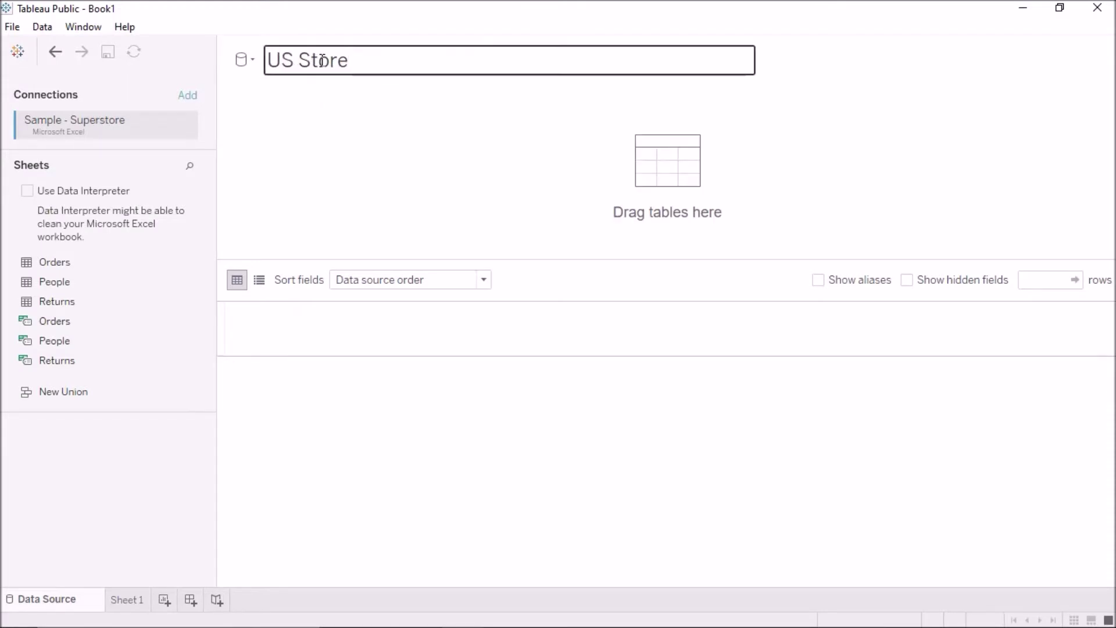
key(Return)
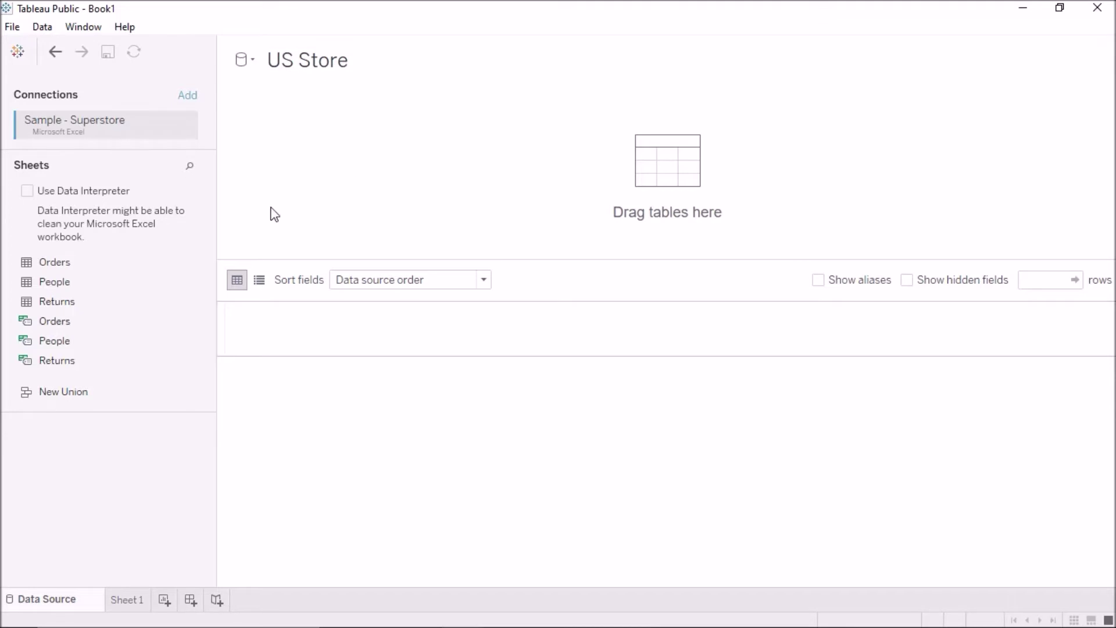
click(307, 64)
click(257, 57)
Step: Add the Orders sheet to the US Store data source and rename the table as Orders US
drag(127, 259, 410, 185)
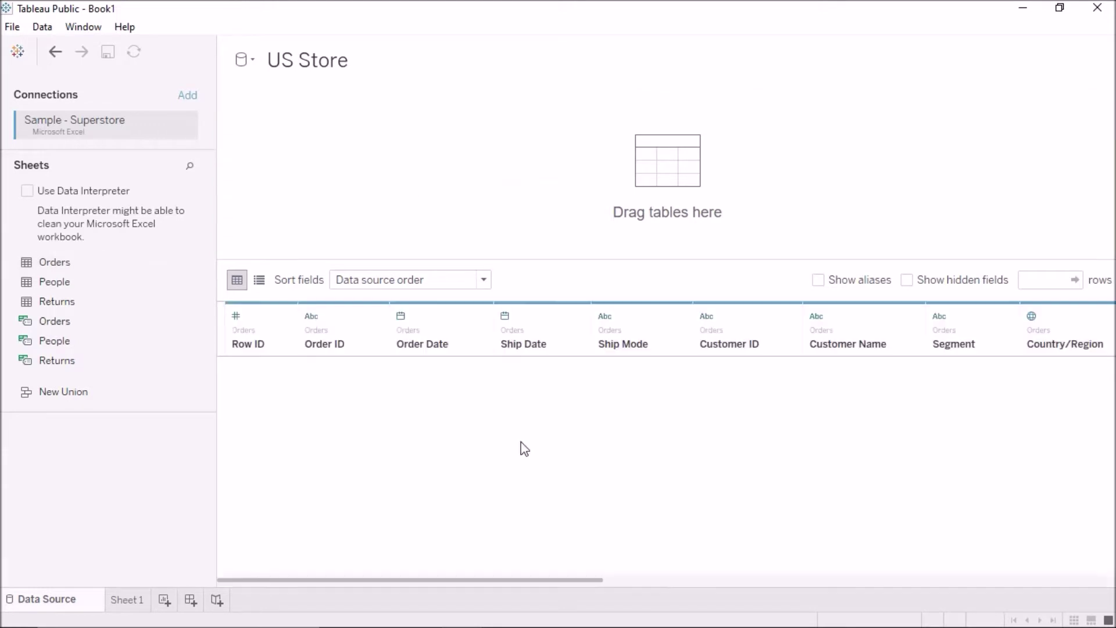
right_click(266, 144)
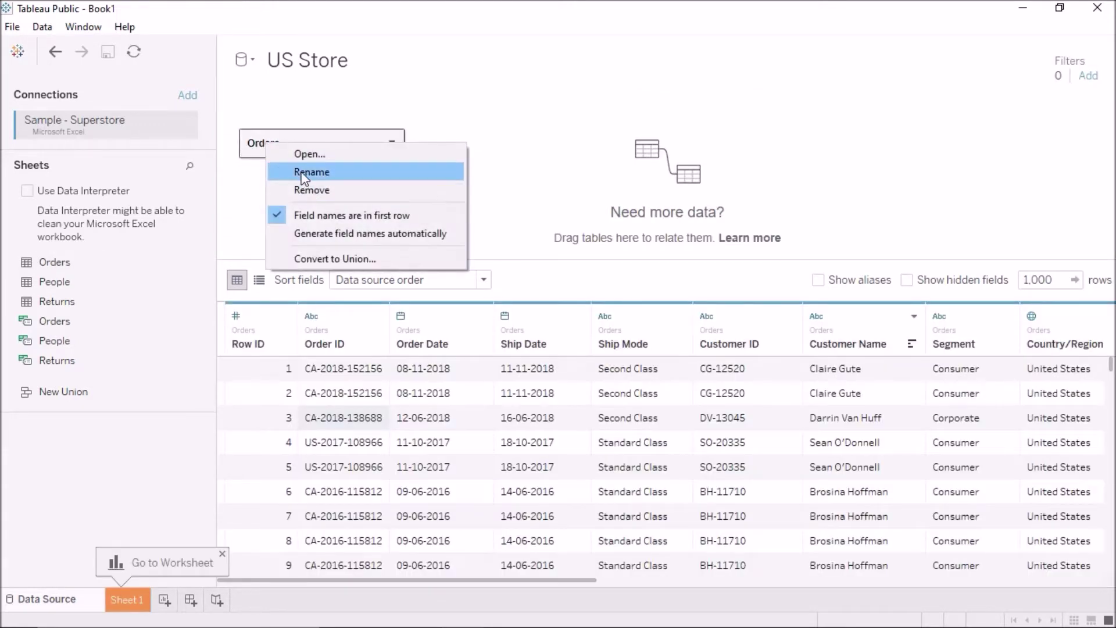
click(300, 171)
click(295, 143)
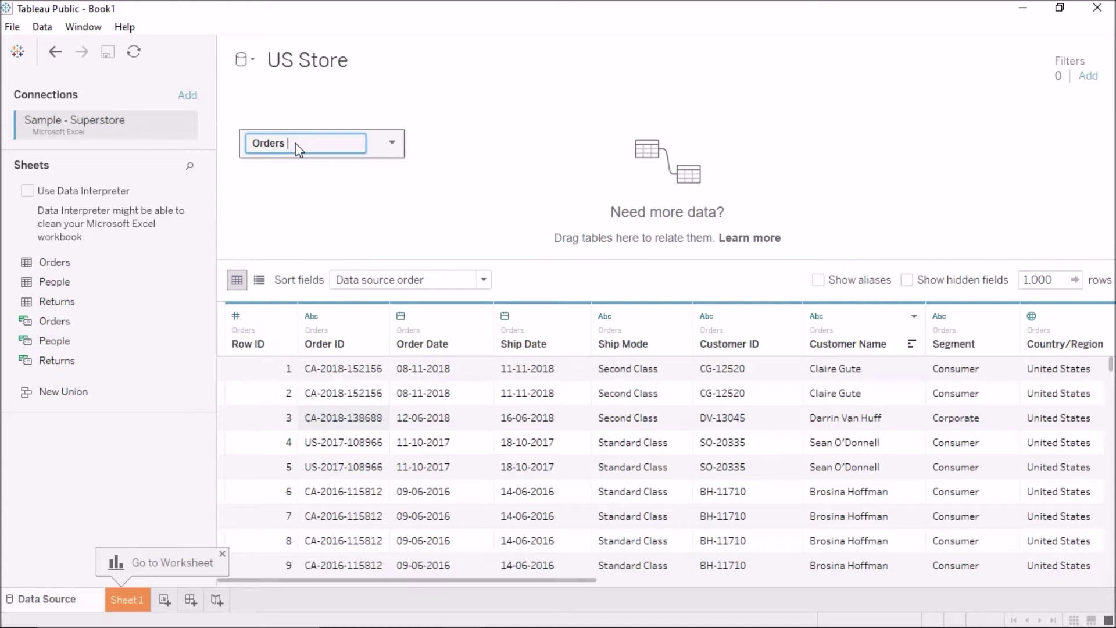
text(US)
key(Return)
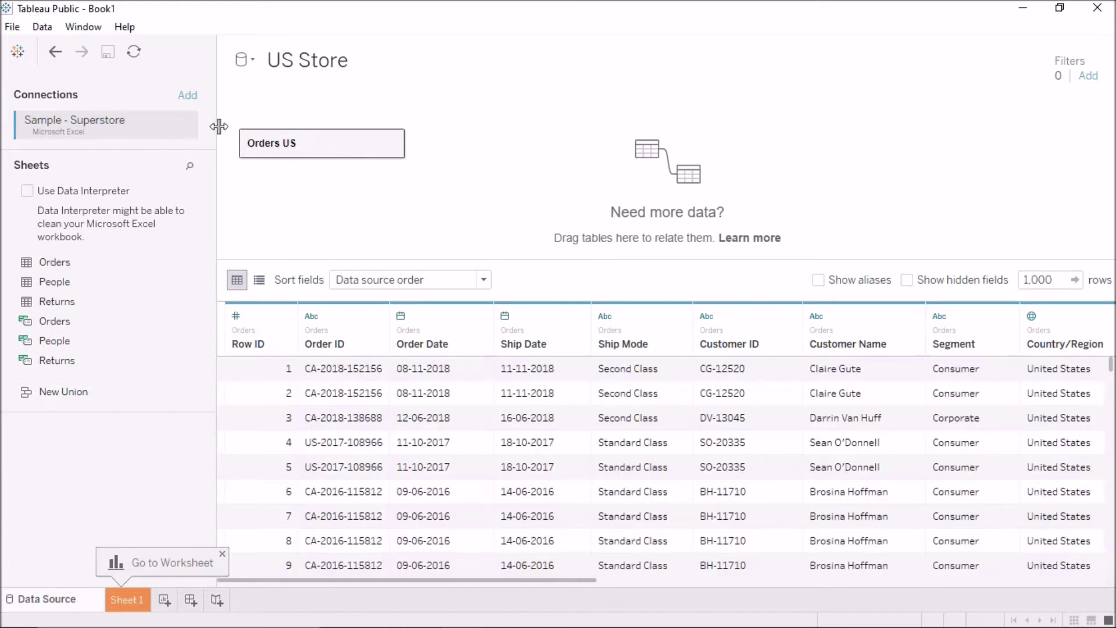
Step: Add the Excel workbook Sample - EU Superstore as a new data source and name it EU Store
click(246, 61)
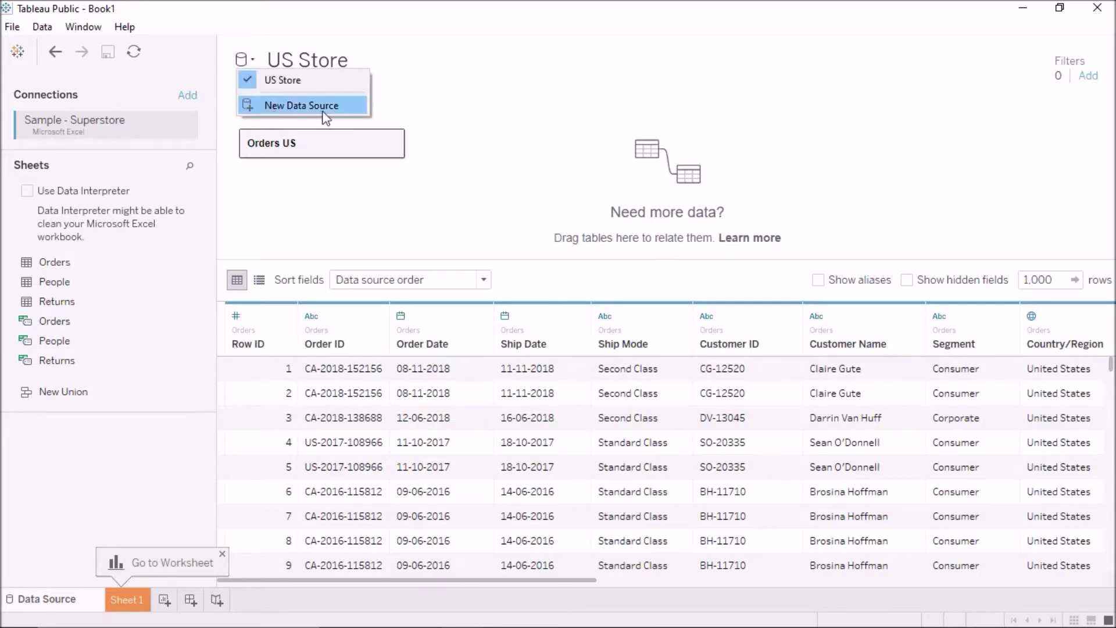
click(43, 27)
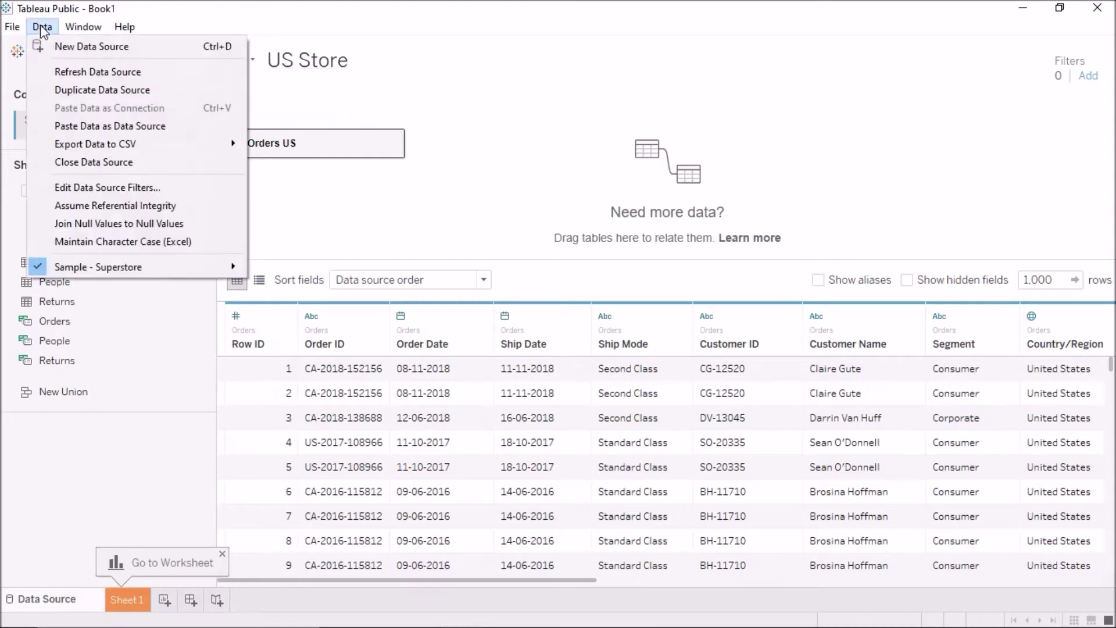
click(81, 49)
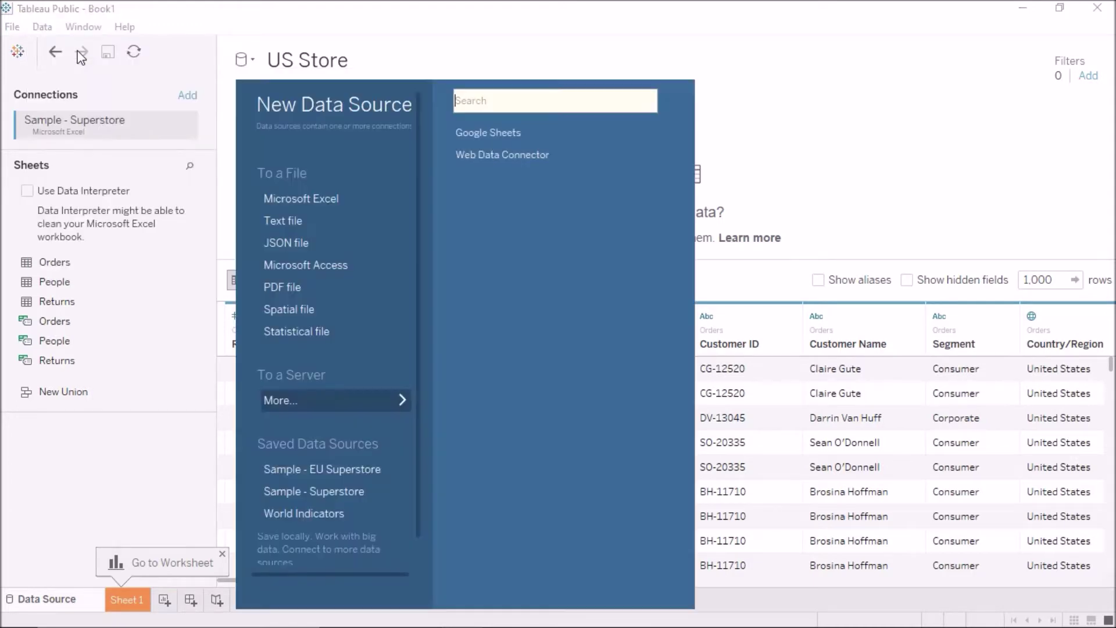
click(316, 197)
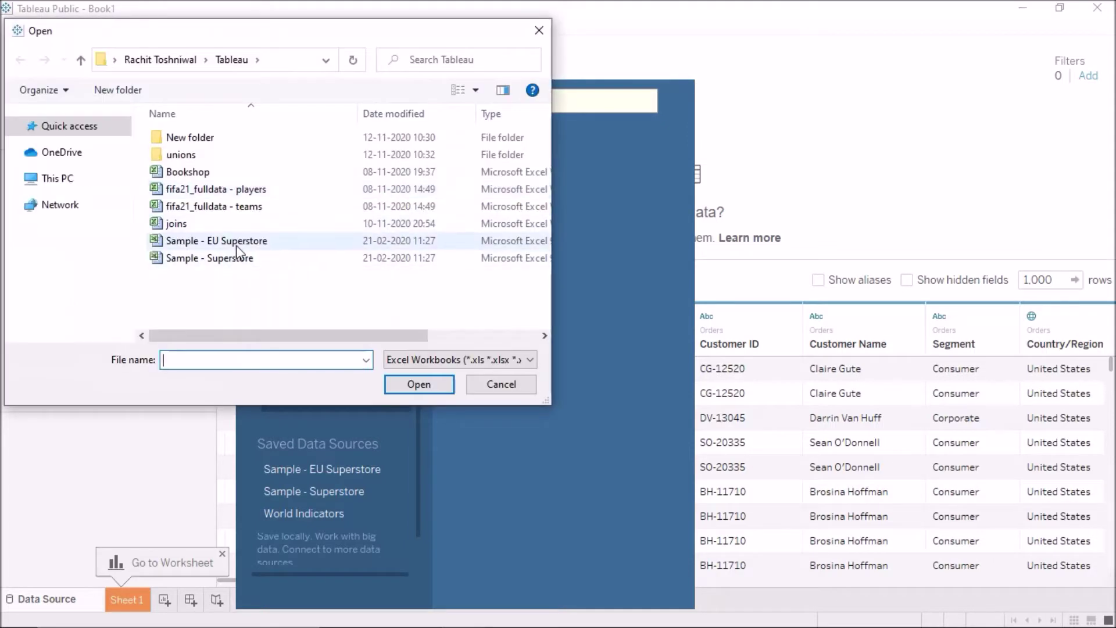
click(236, 245)
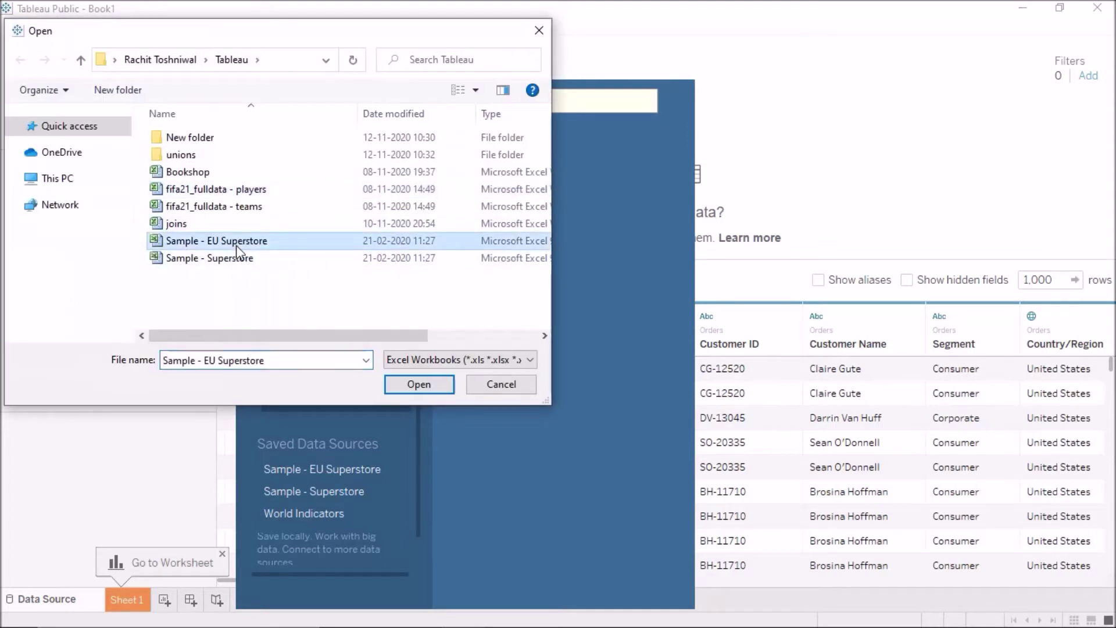
click(392, 383)
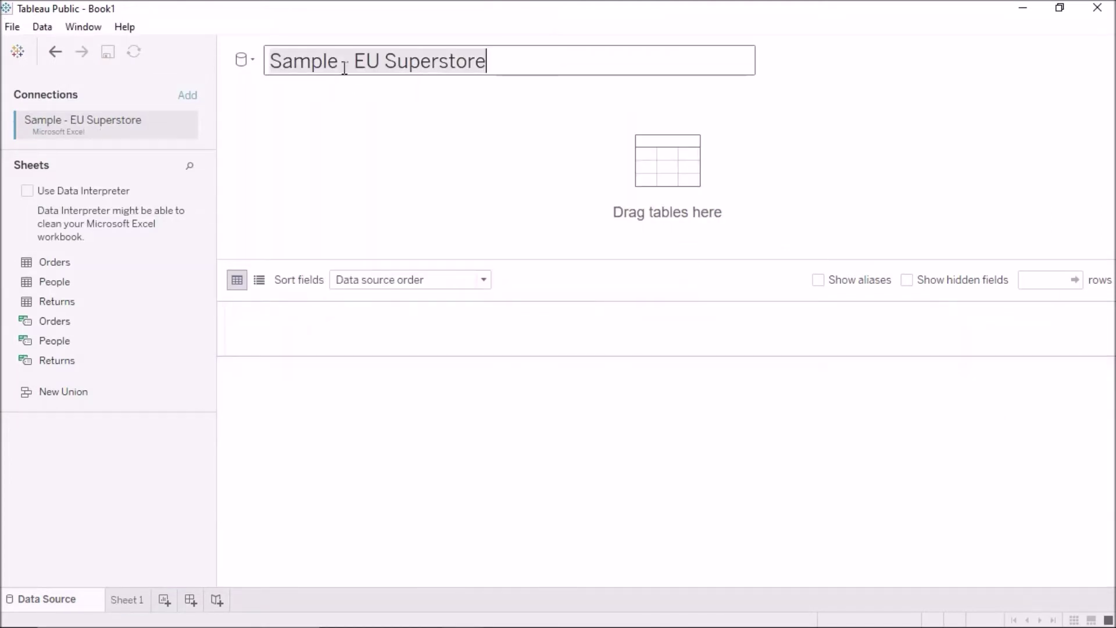
text(EU Store)
key(Return)
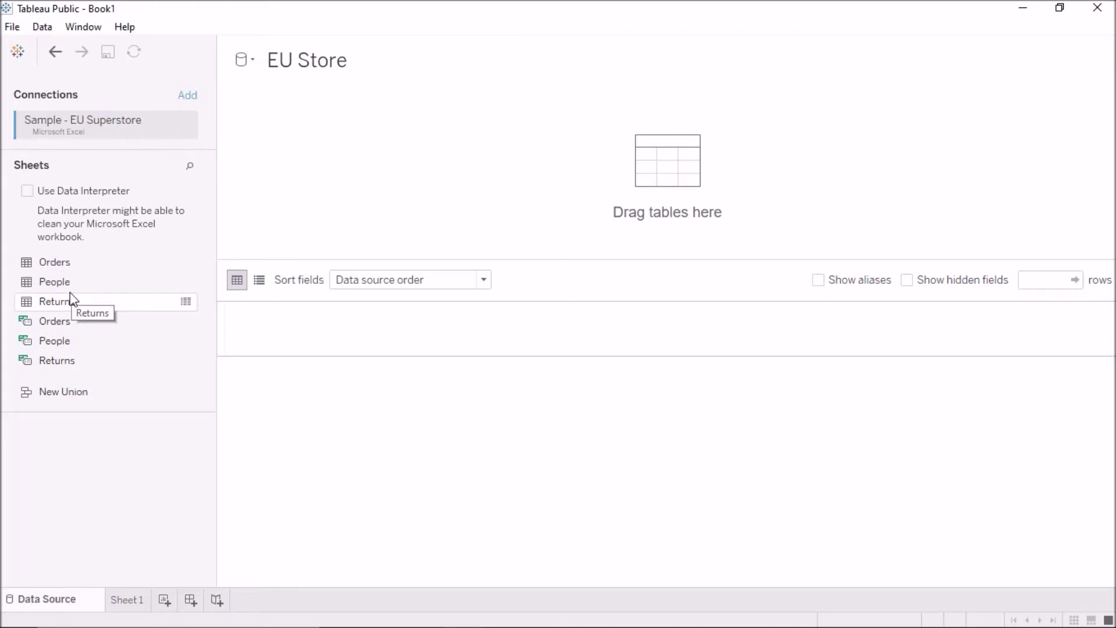
Step: Add the Orders sheet to the EU Store data source and rename the table as Orders EU
drag(57, 264, 324, 174)
right_click(294, 158)
click(319, 185)
click(284, 148)
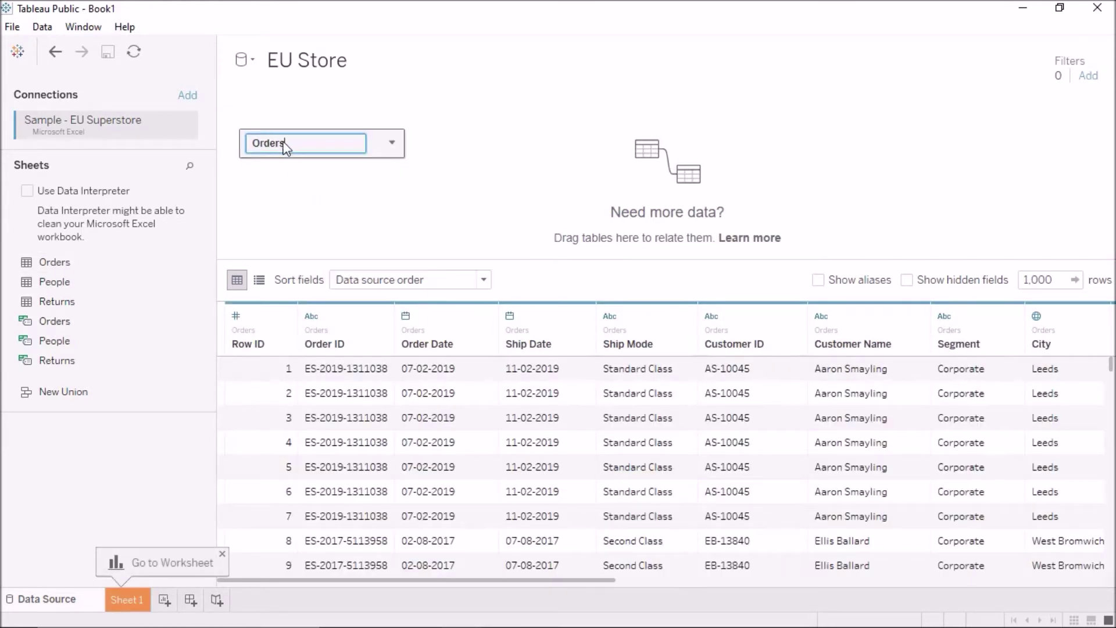
text(EU)
key(Return)
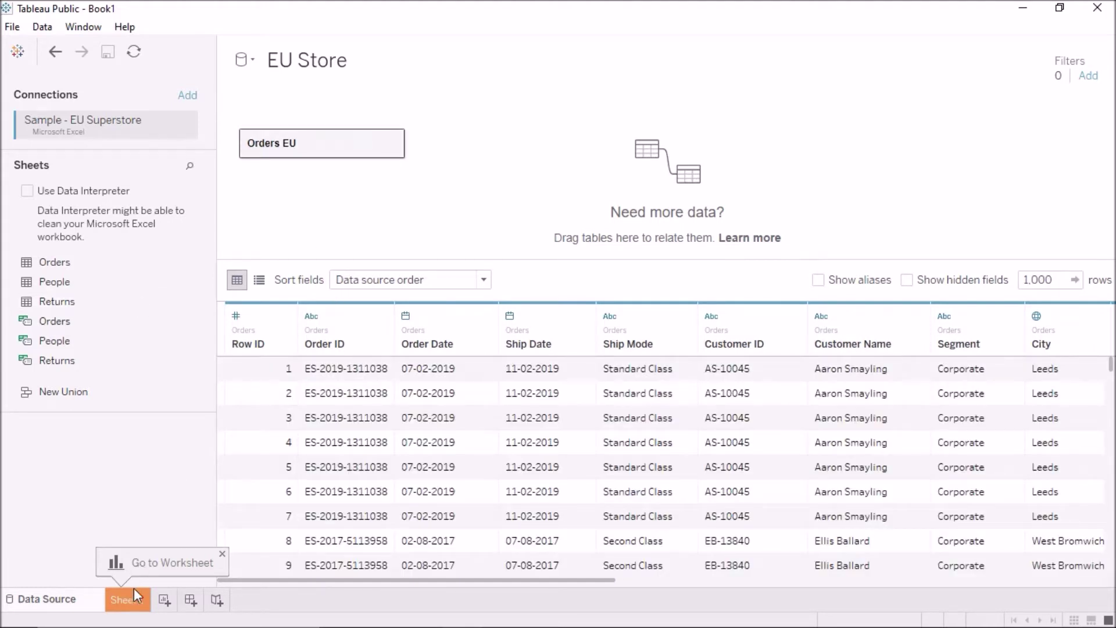
Step: Switch the active data source to US Store and open the Sheet 1 worksheet
click(246, 61)
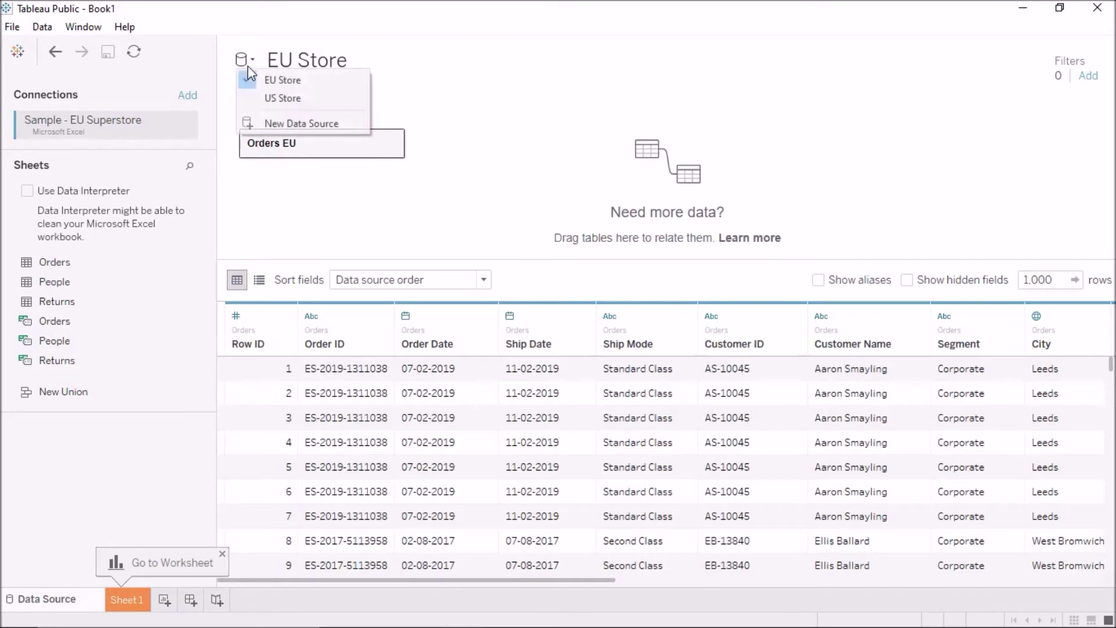
click(256, 96)
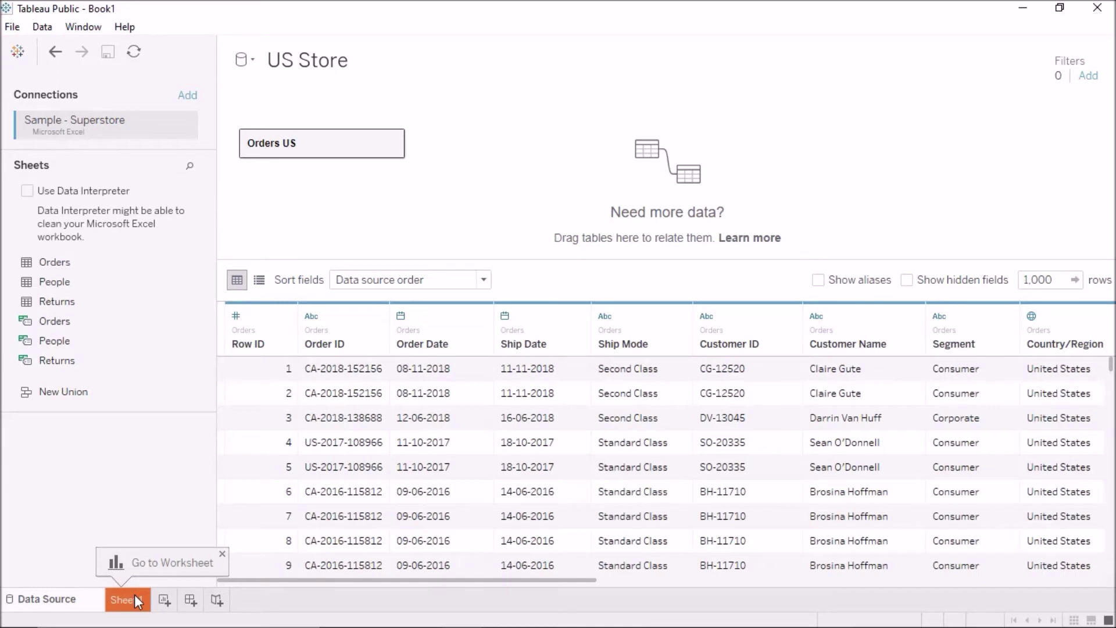
click(134, 594)
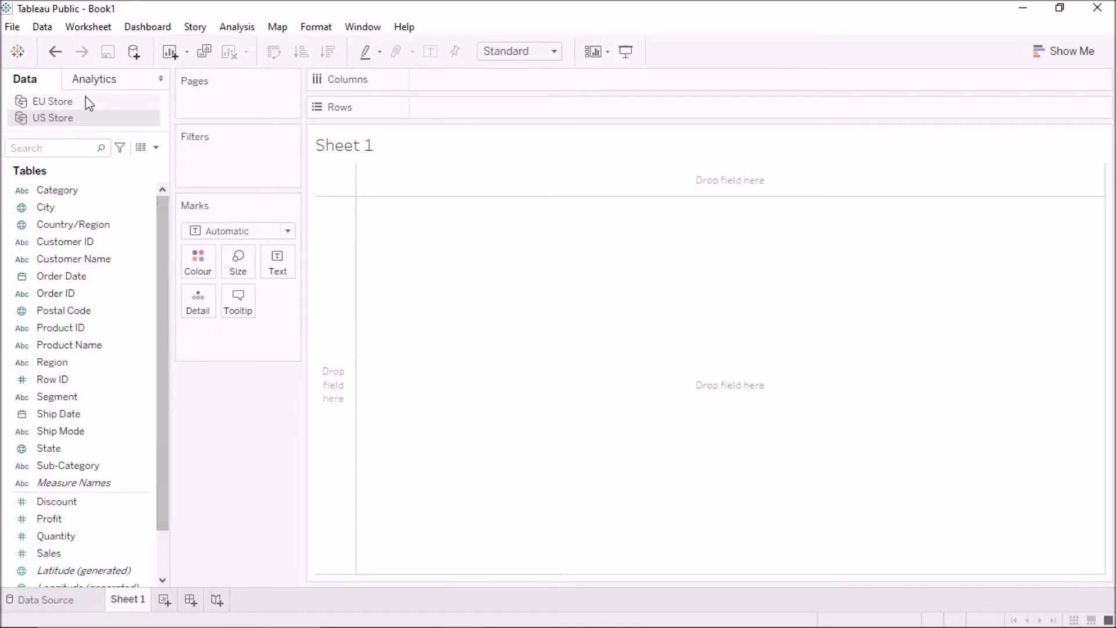
Step: Compare the field lists of the EU Store and US Store data sources
click(84, 102)
click(82, 117)
click(81, 106)
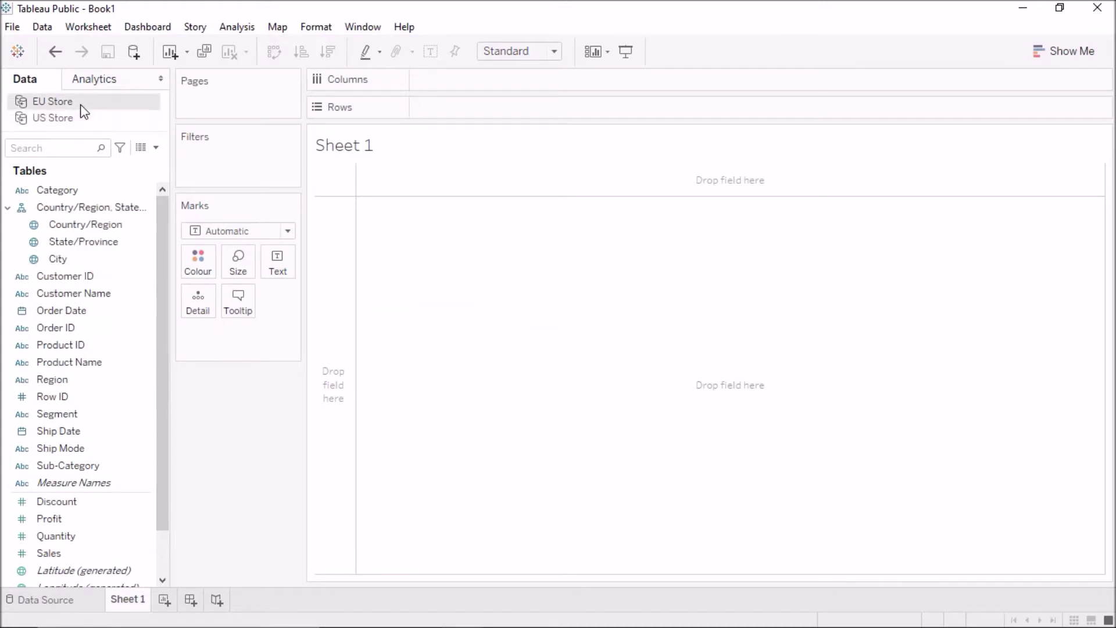
click(82, 117)
click(68, 101)
click(74, 118)
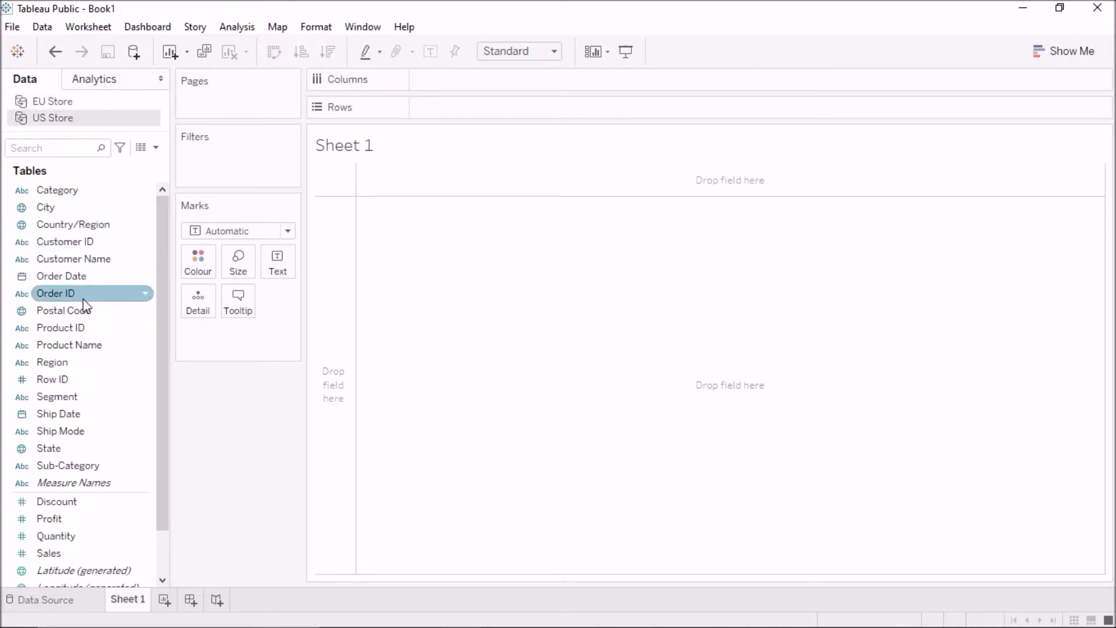
Step: Open the blend relationships and review the automatic field mappings between US Store and EU Store
click(40, 29)
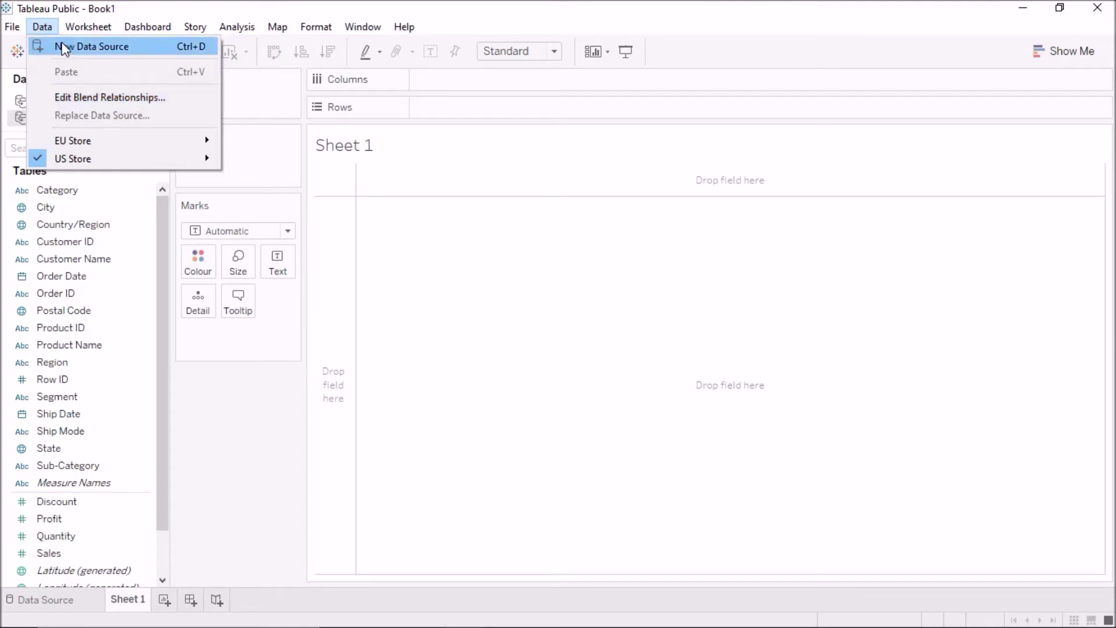
click(86, 98)
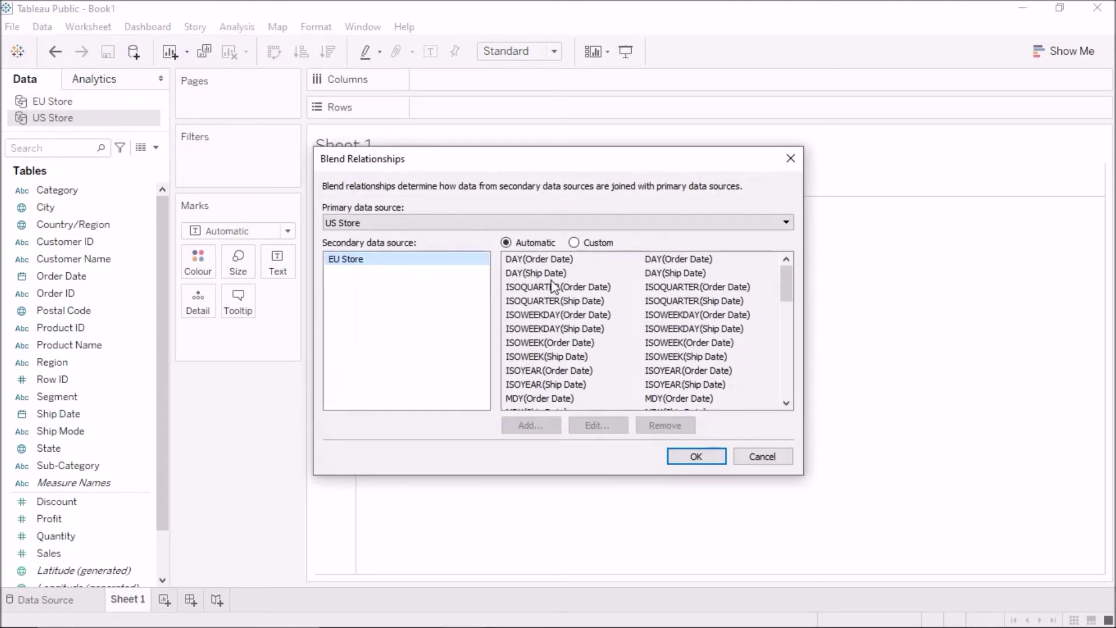
drag(786, 281, 791, 326)
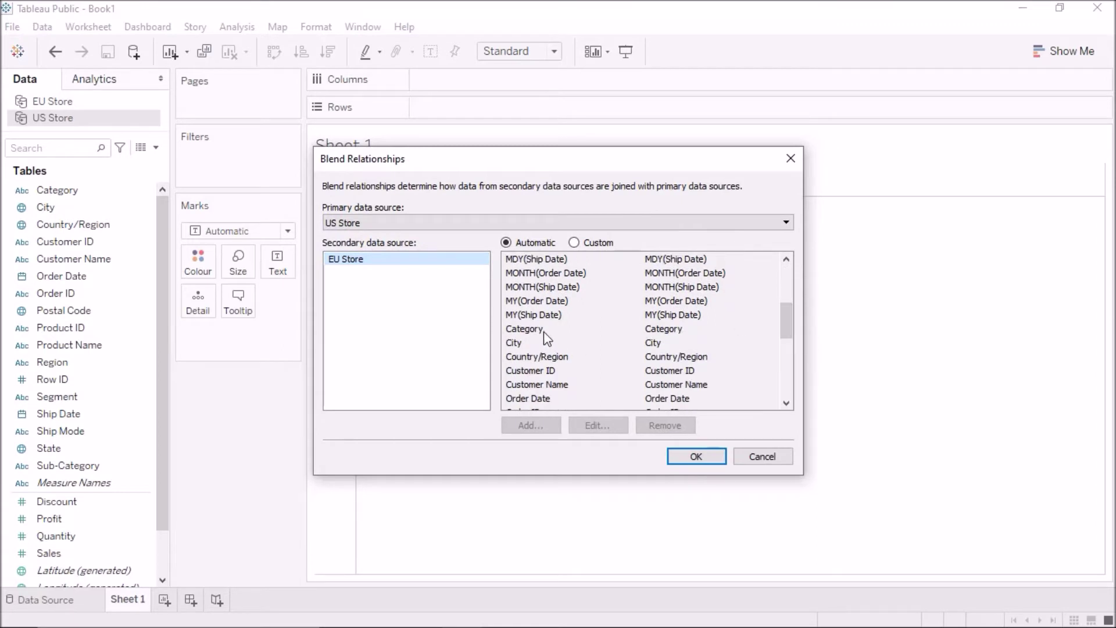
drag(786, 330, 787, 397)
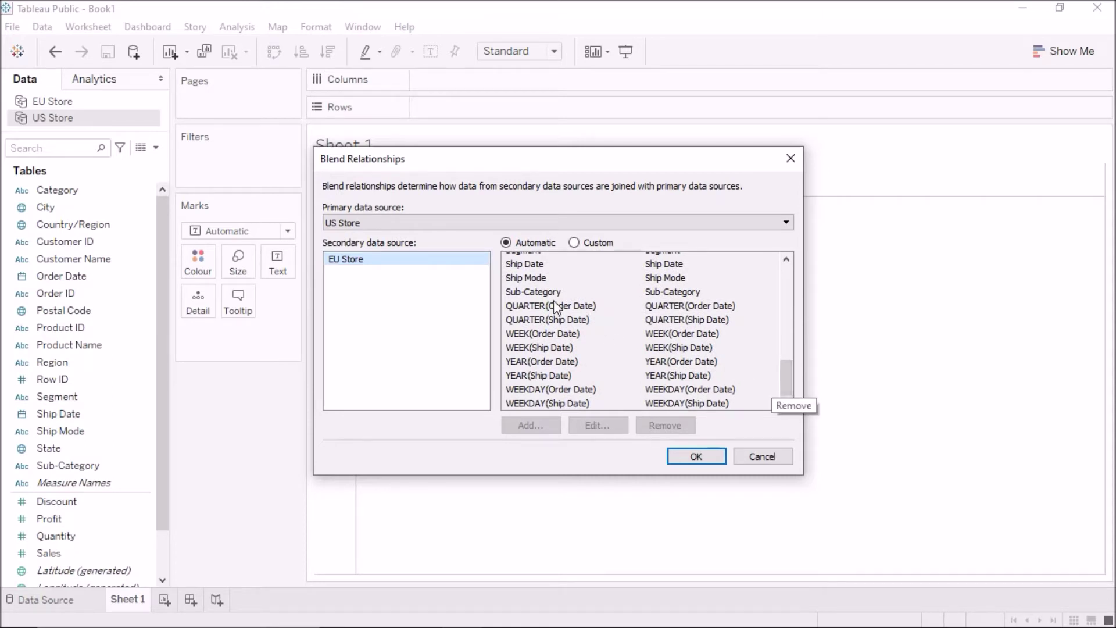
scroll(556, 307, up, 2)
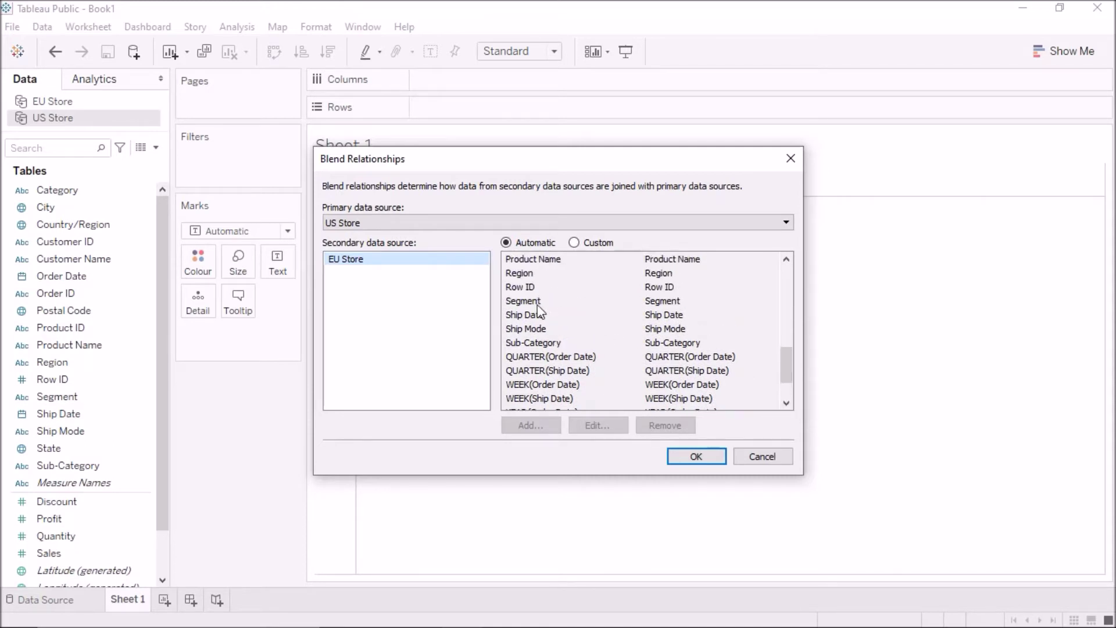
scroll(546, 314, up, 1)
scroll(541, 317, up, 2)
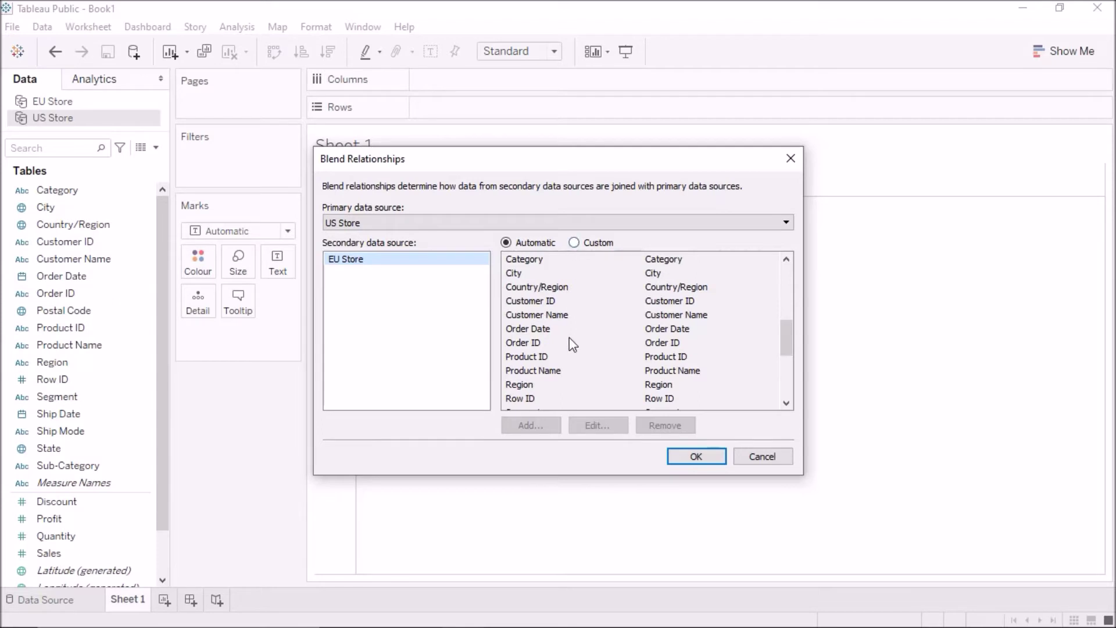
scroll(572, 344, down, 2)
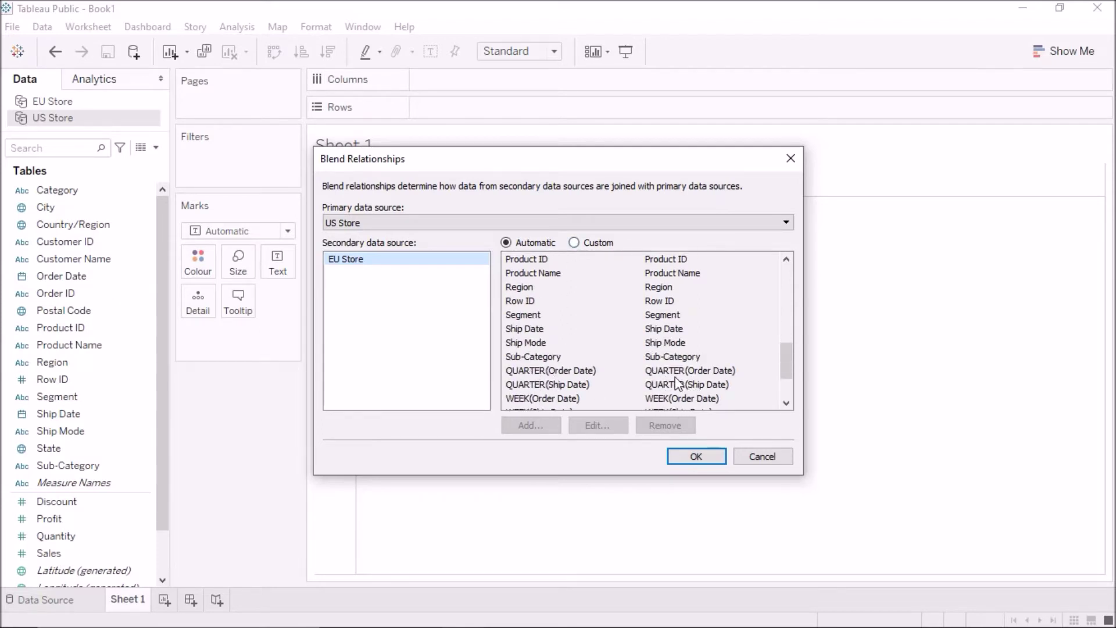
Step: Switch the blend relationships to custom and remove all the automatically mapped field pairs
click(573, 243)
click(552, 259)
key(shift+Down)
key(shift+Down)
key(shift+Down)
key(shift+Down)
key(shift+Down)
key(shift+Down)
key(shift+Down)
key(shift+Down)
key(shift+Down)
key(shift+Down)
key(shift+Down)
key(shift+Down)
key(shift+Down)
key(shift+Down)
key(shift+Down)
key(shift+Down)
key(shift+Down)
key(shift+Down)
key(shift+Down)
key(shift+Down)
key(shift+Down)
key(shift+Down)
key(shift+Down)
key(shift+Down)
key(shift+Down)
key(shift+Down)
key(shift+Down)
key(shift+Down)
key(shift+Down)
key(shift+Down)
key(shift+Down)
key(shift+Down)
key(shift+Down)
key(shift+Down)
key(shift+Down)
key(shift+Down)
key(shift+Down)
key(shift+Down)
key(shift+Down)
click(648, 426)
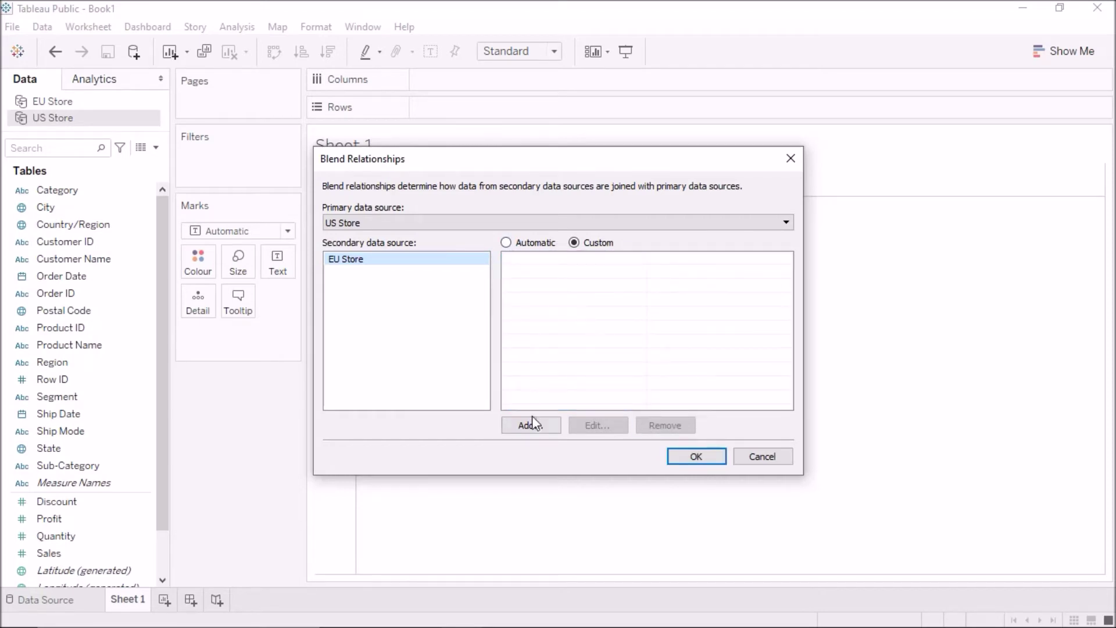
Step: Add custom field mappings linking Category to Category and Order Date to Order Date
click(531, 425)
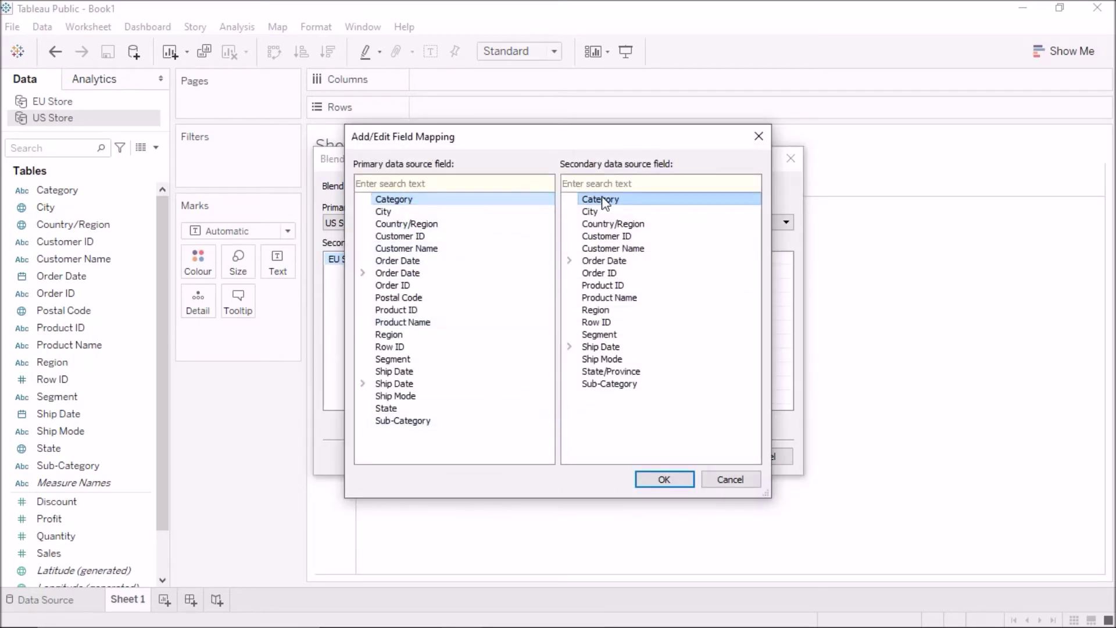
click(664, 479)
click(531, 424)
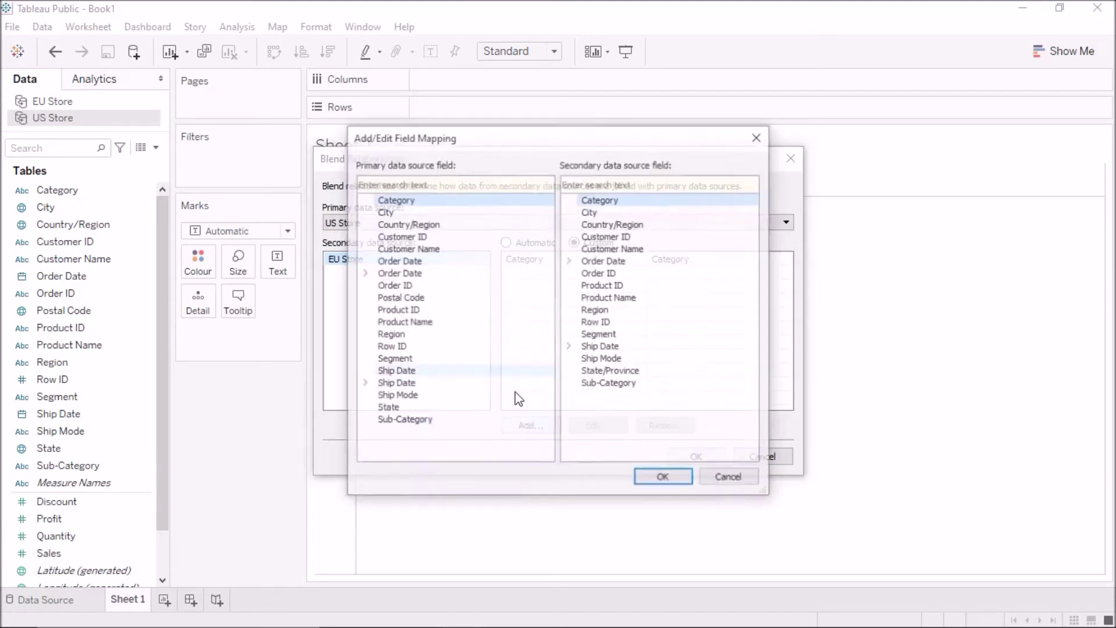
click(435, 260)
click(604, 200)
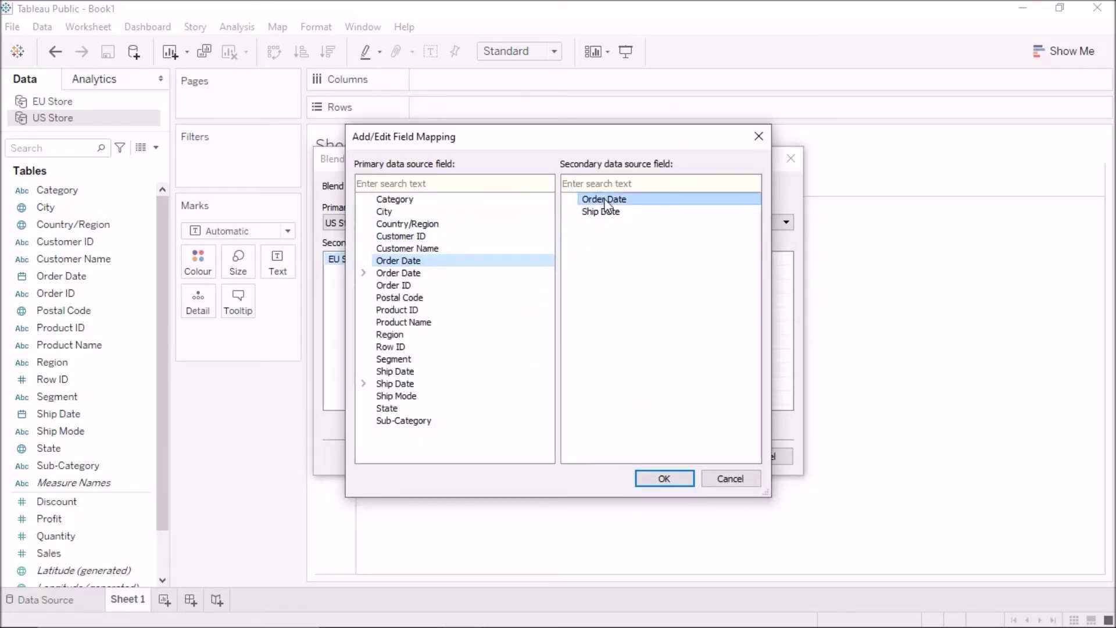
click(662, 477)
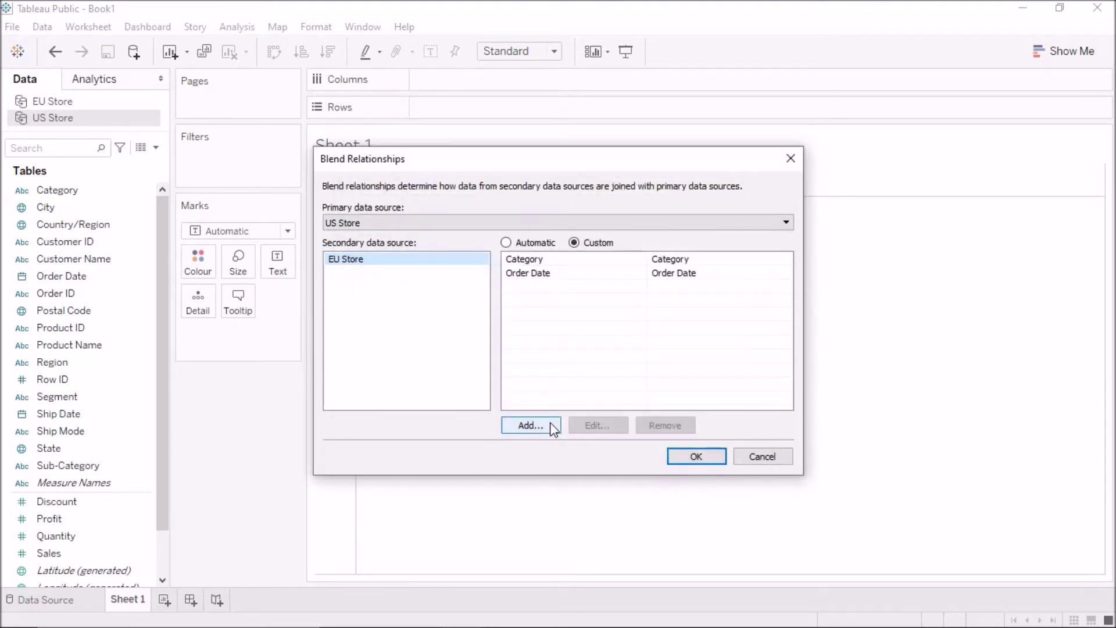
Step: Add custom field mappings linking Ship Mode to Ship Mode and Region to Region
click(550, 422)
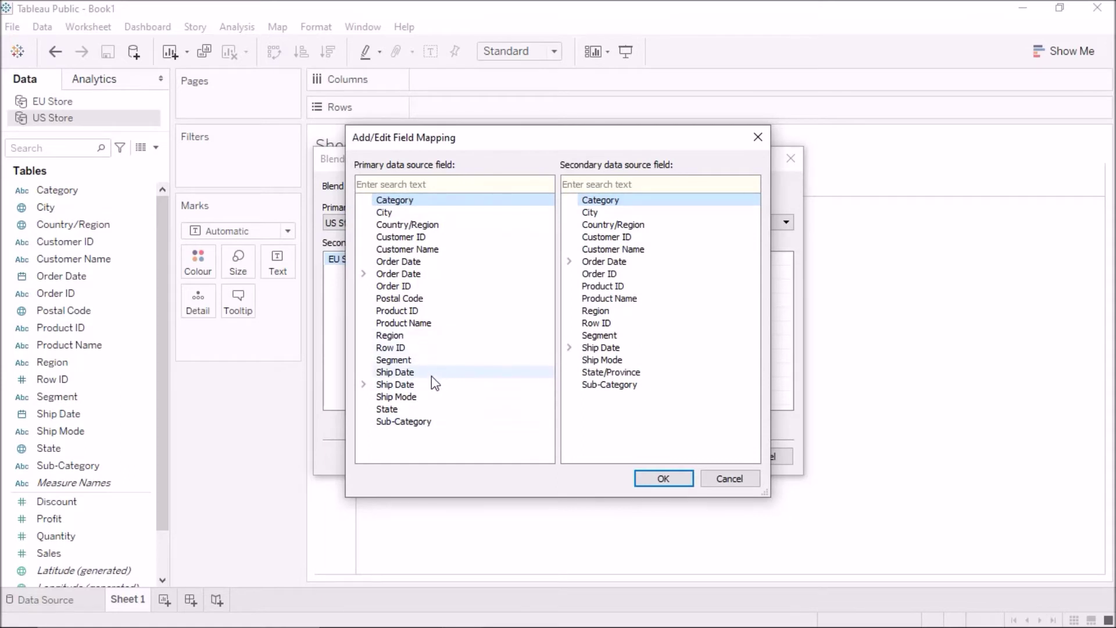
click(431, 395)
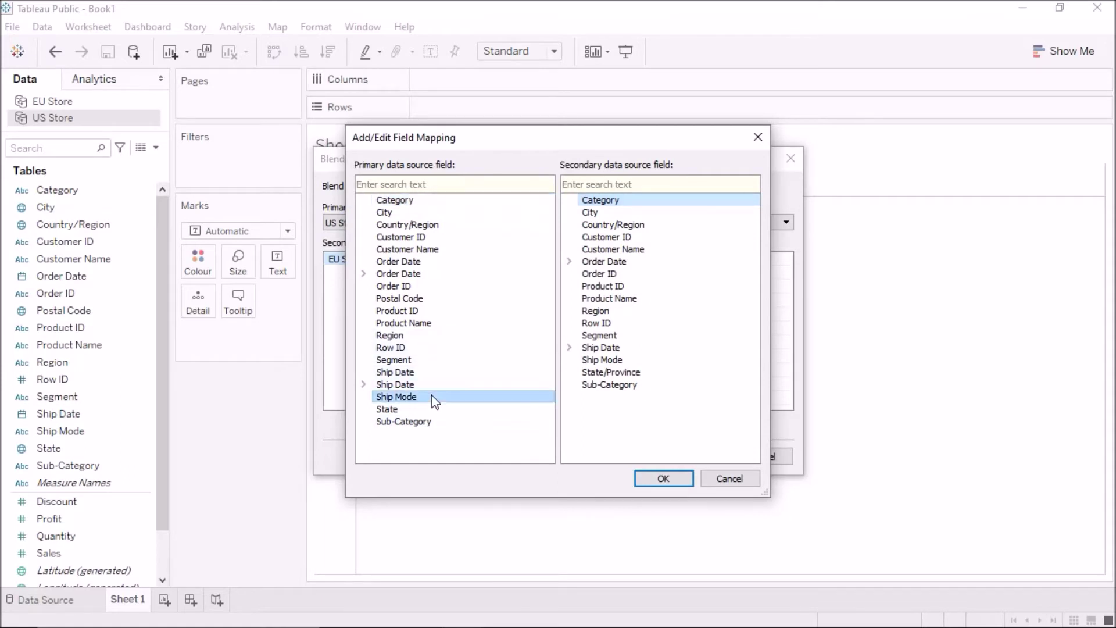
click(617, 360)
click(656, 482)
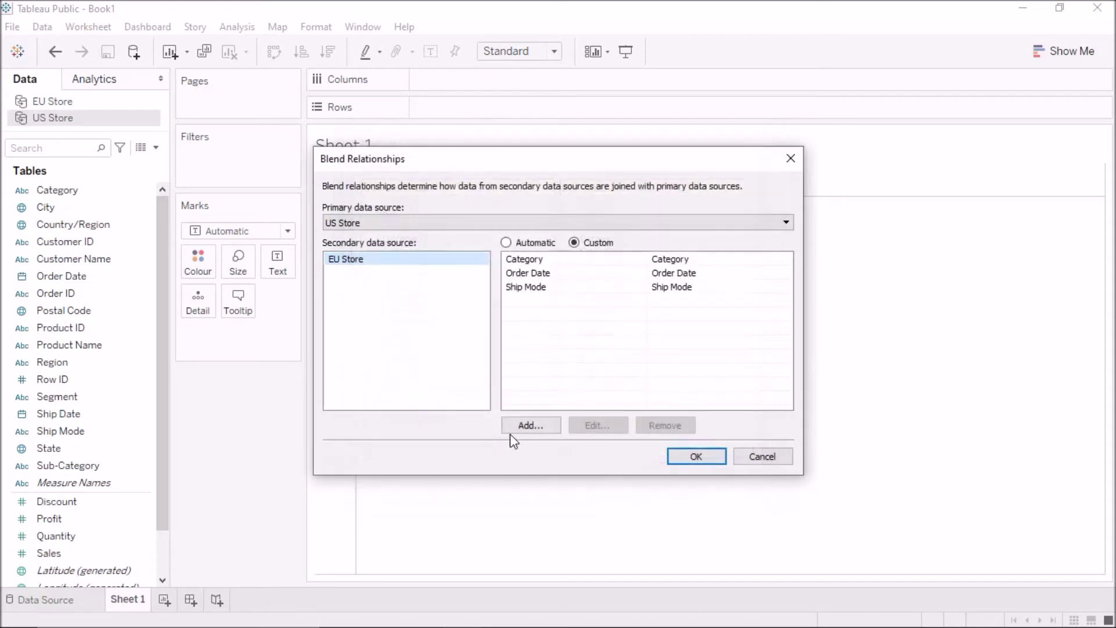
click(513, 432)
click(433, 335)
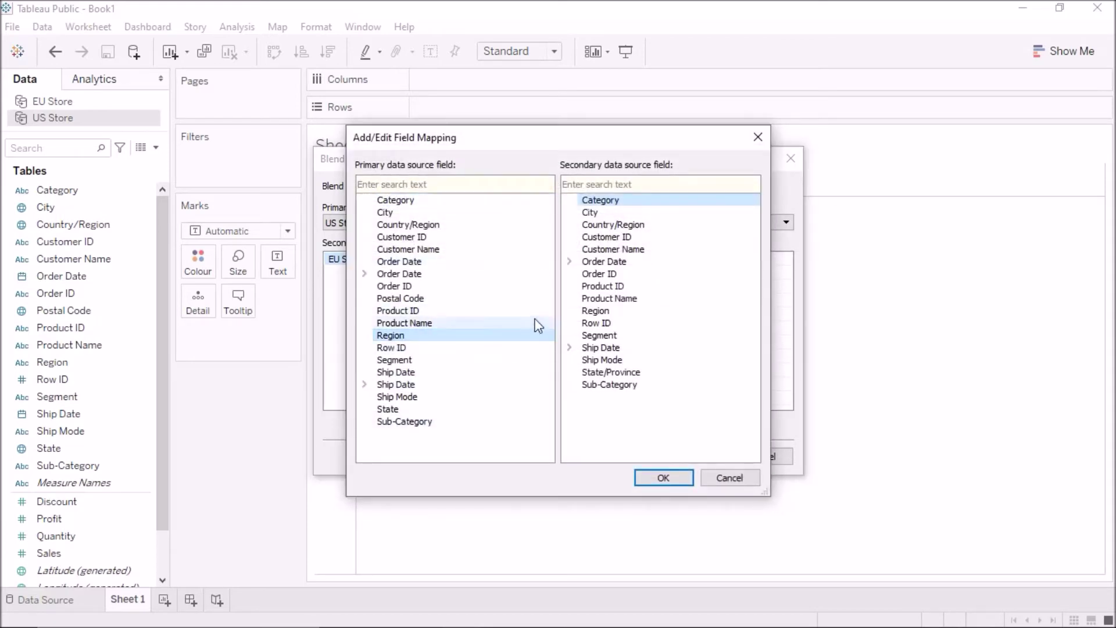
click(597, 314)
click(657, 475)
Step: Review the custom field mappings between US Store and EU Store
click(551, 259)
click(552, 285)
click(543, 258)
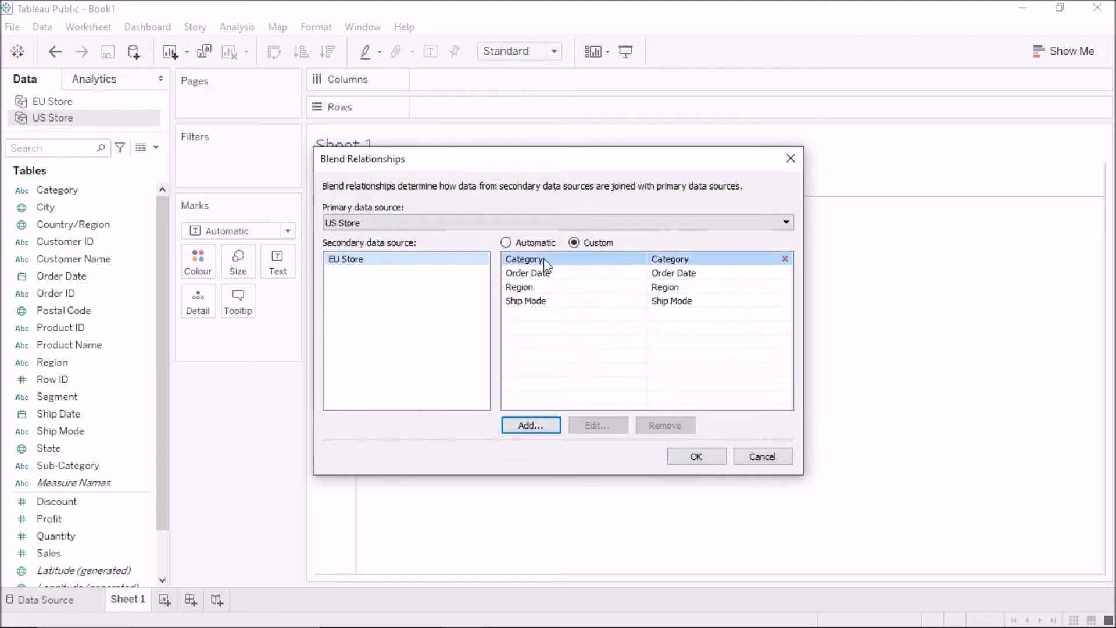
click(541, 273)
click(541, 280)
click(542, 275)
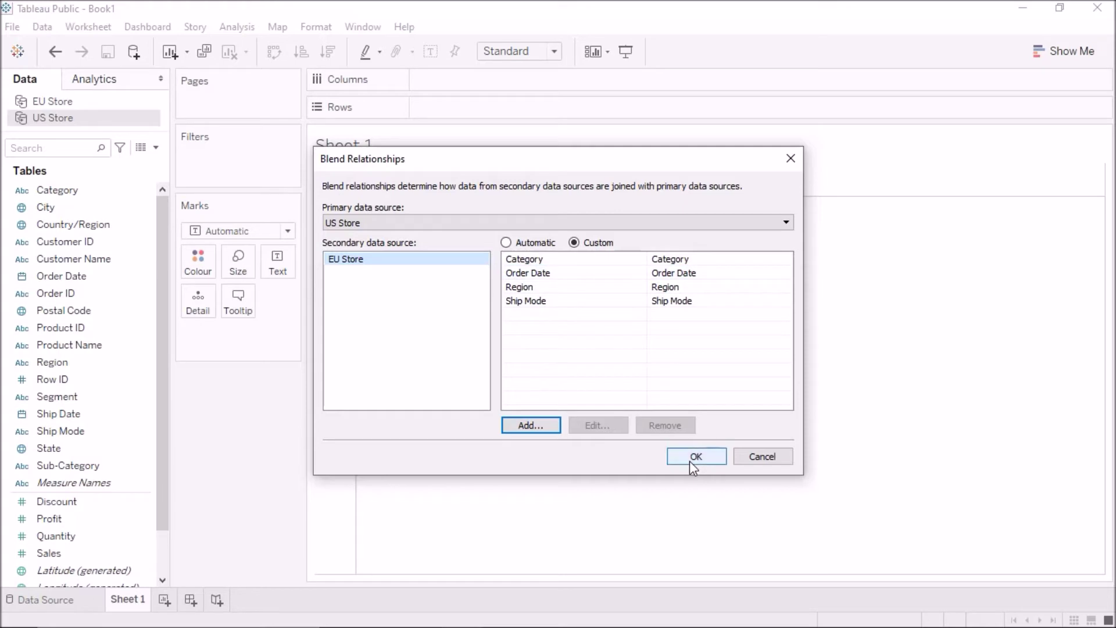
Step: Check the mappings with EU Store as primary data source, return to US Store as primary, and apply the blend relationships
click(442, 226)
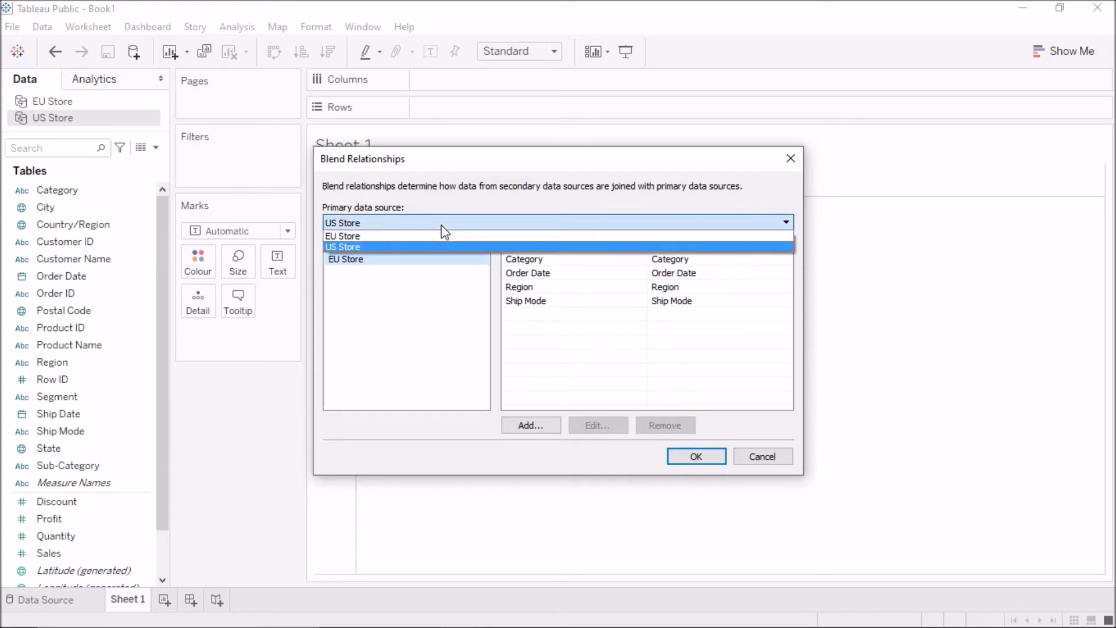
click(443, 236)
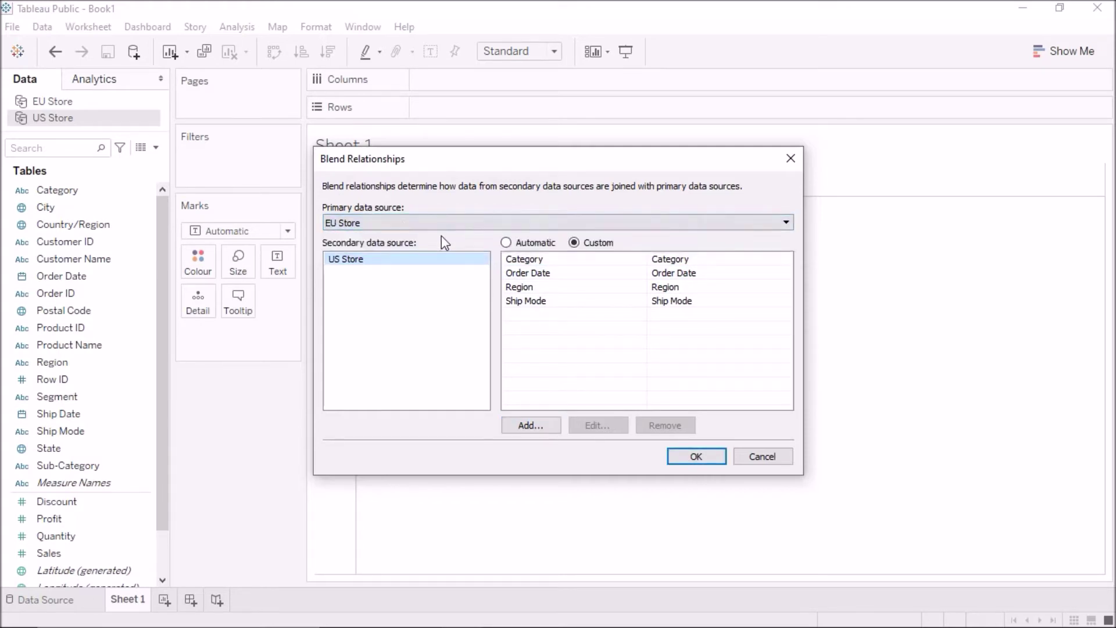
click(365, 223)
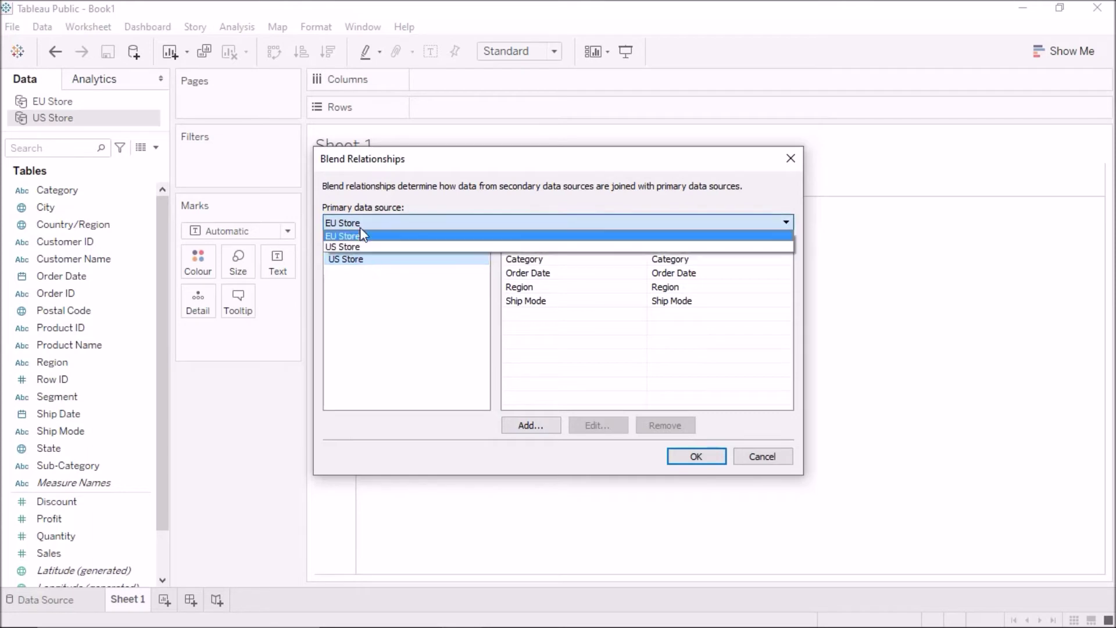
click(364, 244)
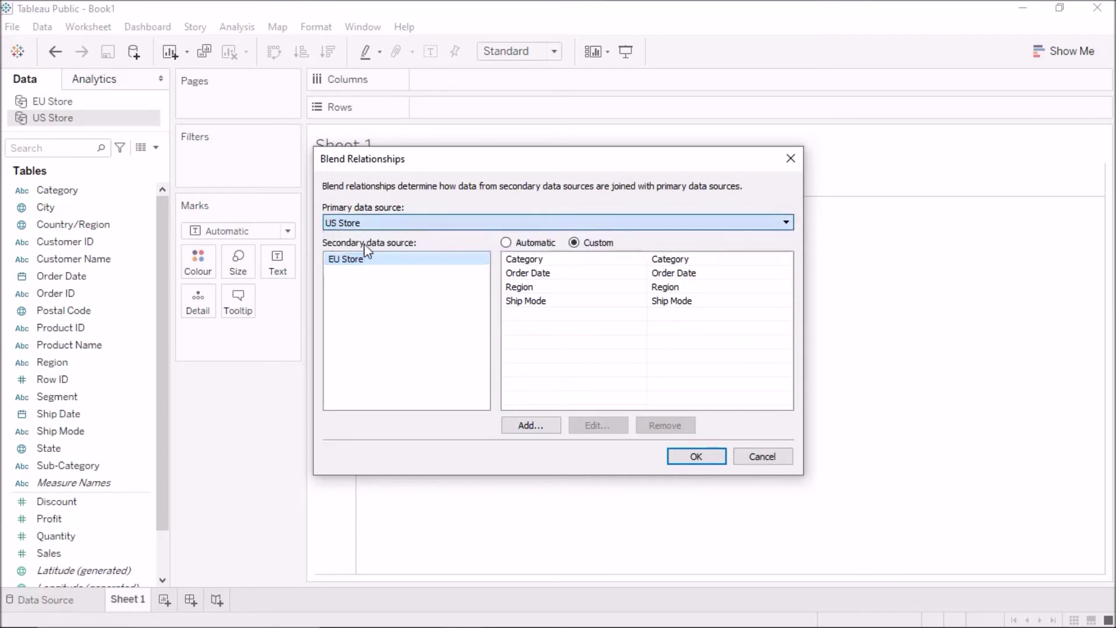
click(714, 453)
Step: Try the US Store Category field on Rows and remove it from the worksheet again
click(74, 208)
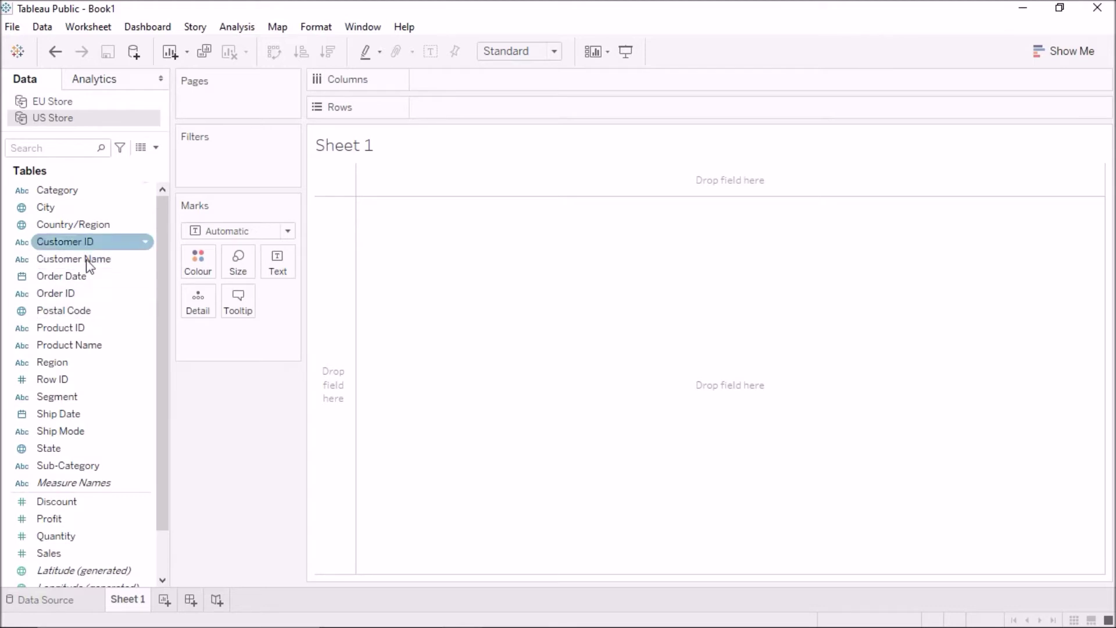
click(86, 197)
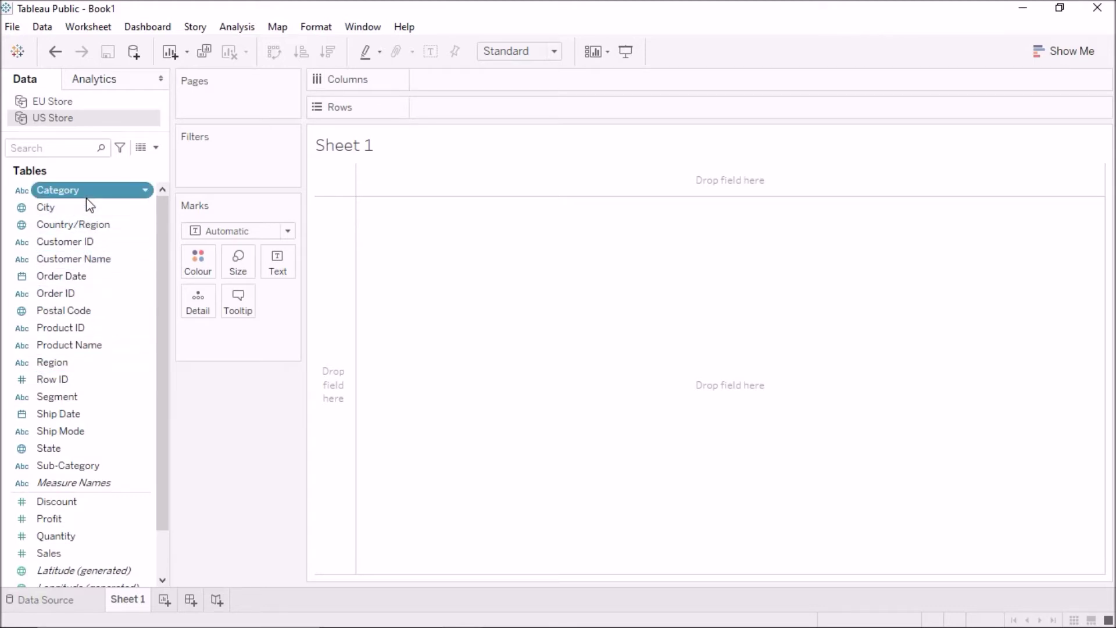
drag(90, 205, 473, 114)
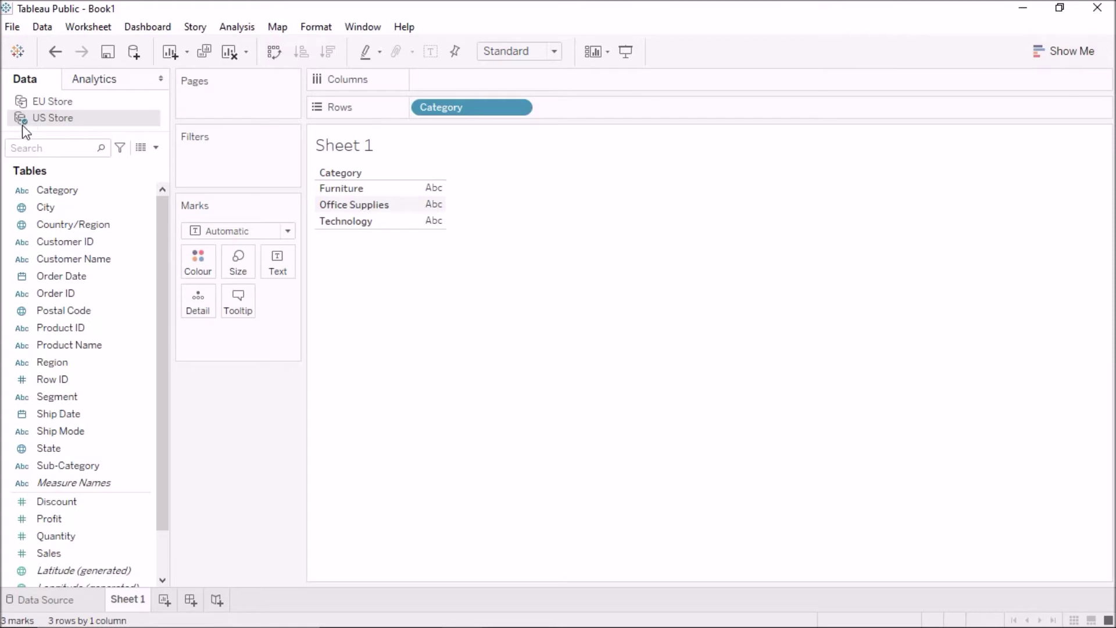
click(36, 316)
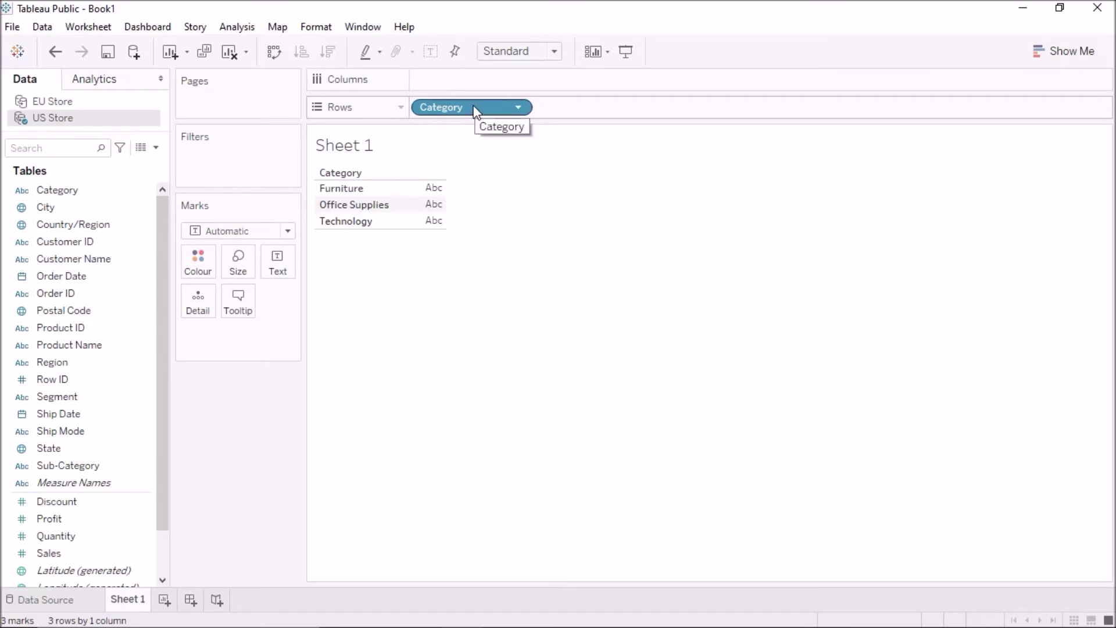
drag(479, 113, 117, 341)
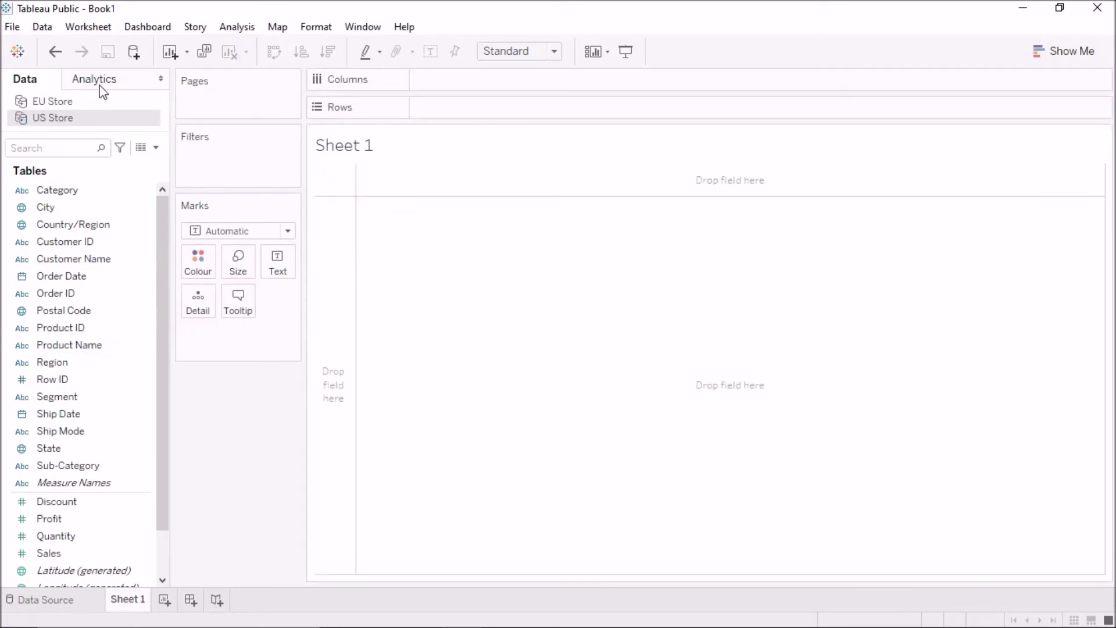
Step: Place the EU Store Category field on Rows and inspect the linking fields in US Store
click(99, 102)
drag(68, 190, 336, 273)
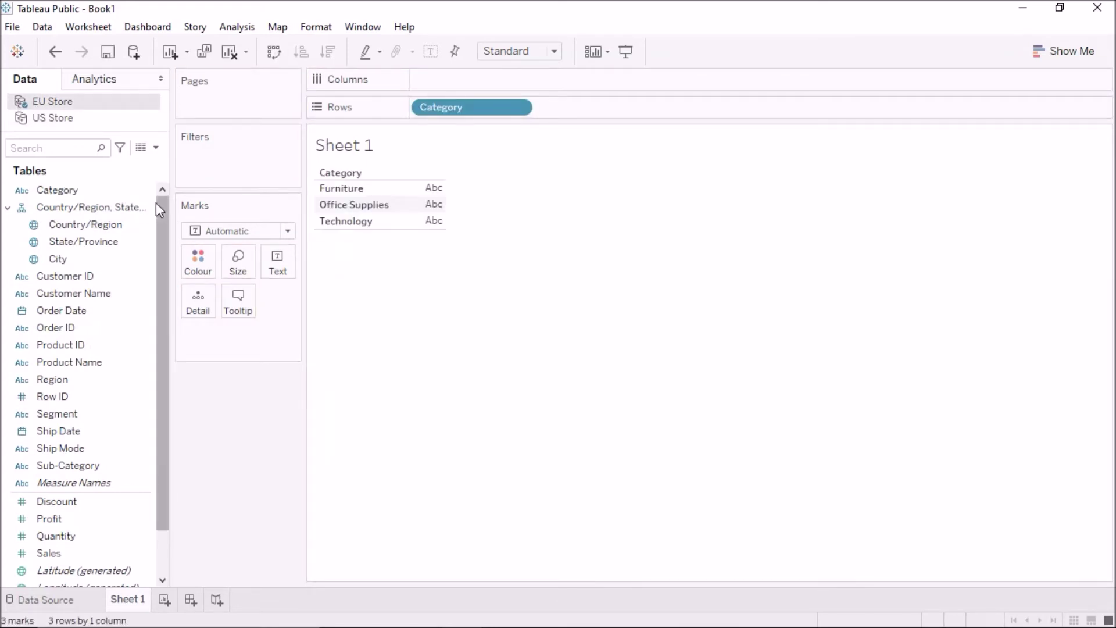
click(72, 117)
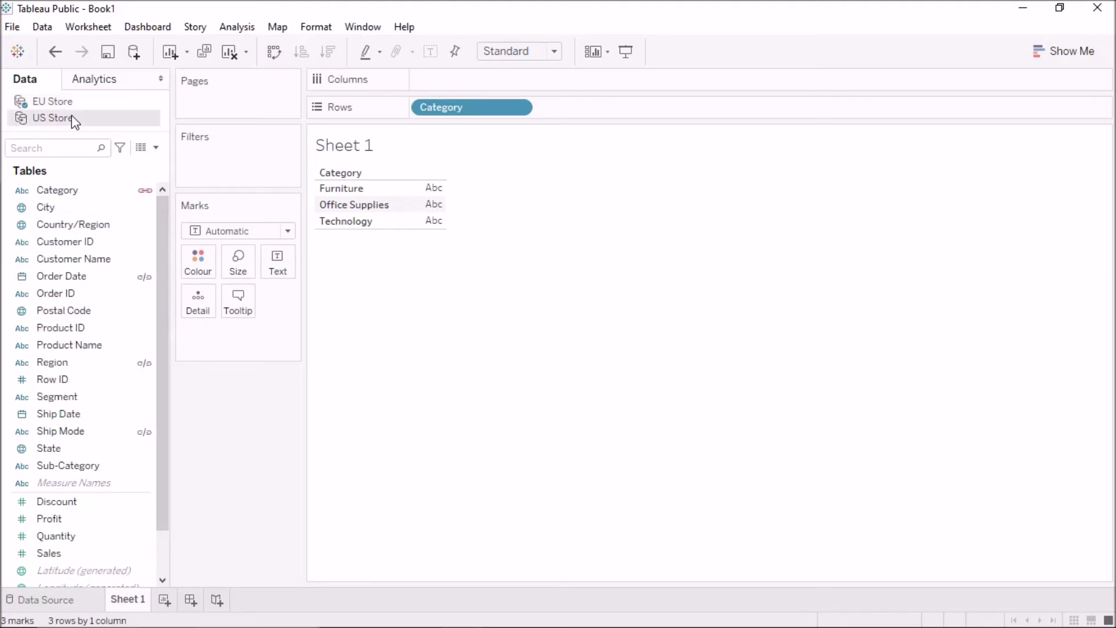
click(150, 225)
click(78, 100)
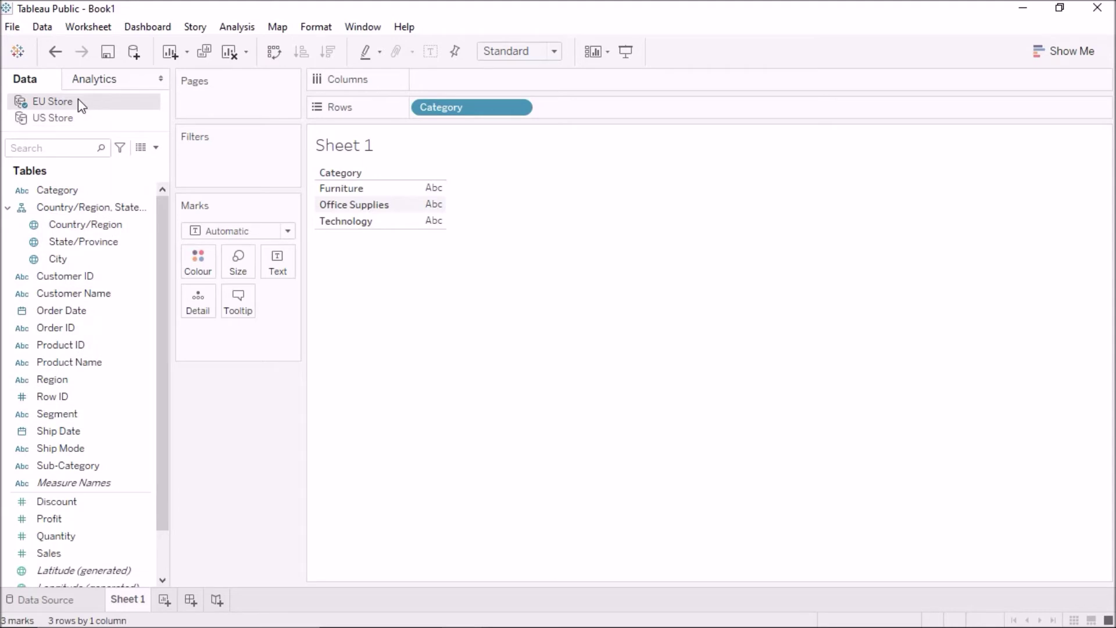
Step: Add the EU Store Sales measure to Columns to chart sales by Category
scroll(164, 232, down, 1)
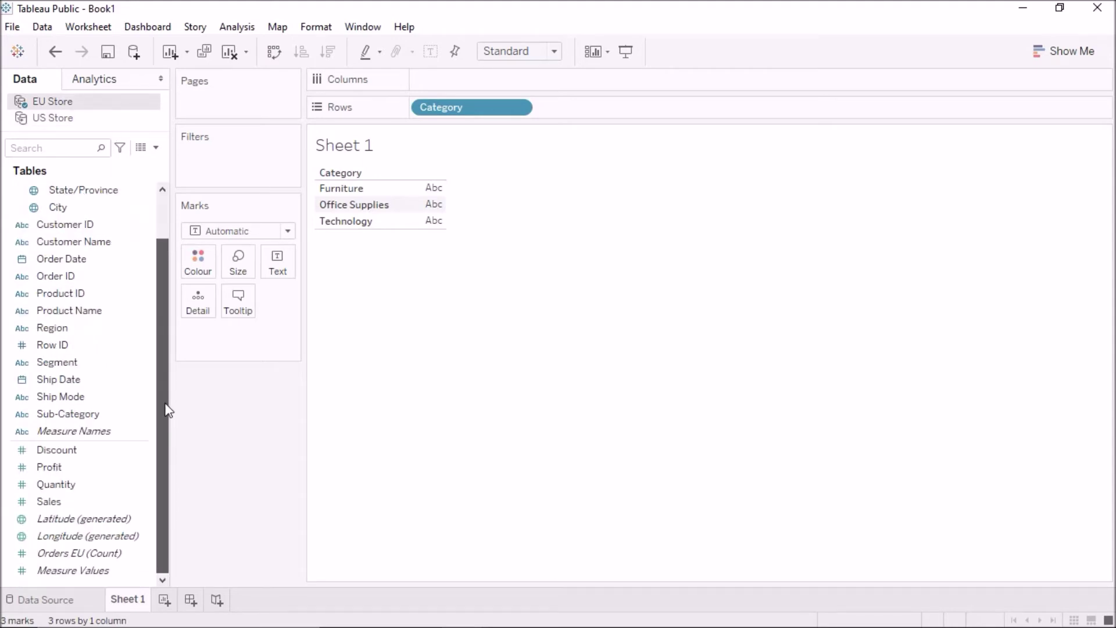
drag(53, 501, 497, 82)
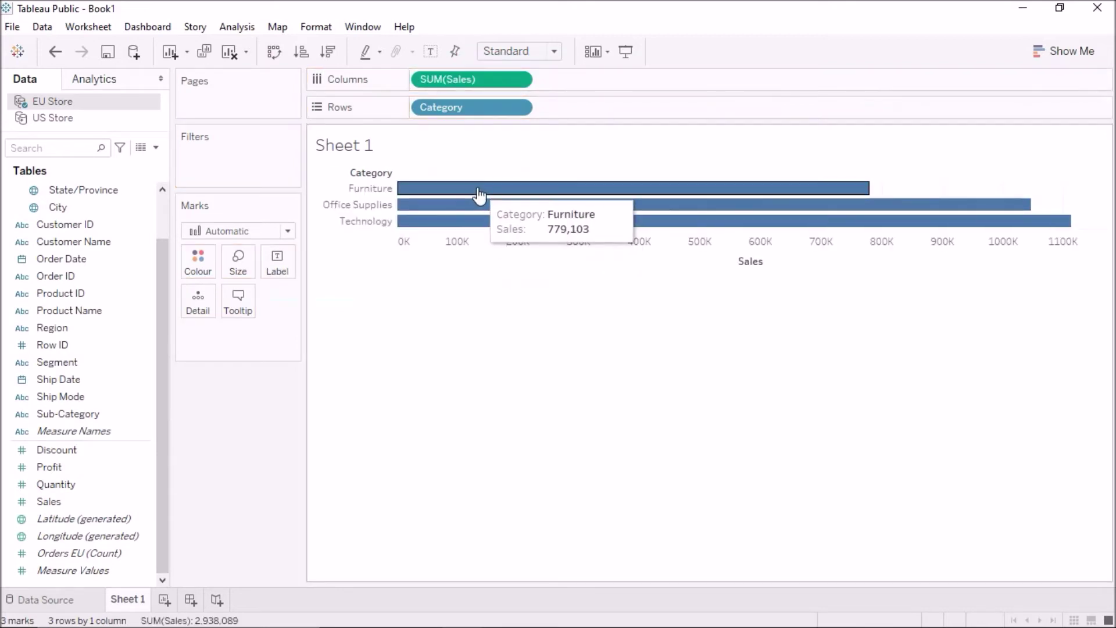
right_click(745, 263)
click(759, 272)
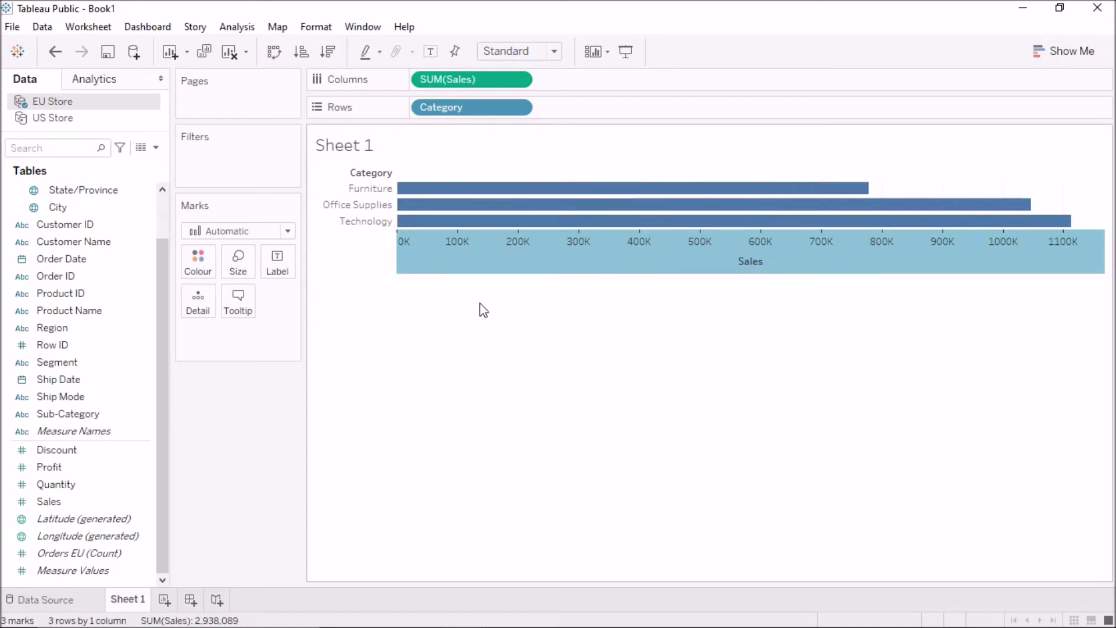
Step: Change the title of the Sales axis to "Sales EU" and close the axis settings
click(416, 428)
click(407, 426)
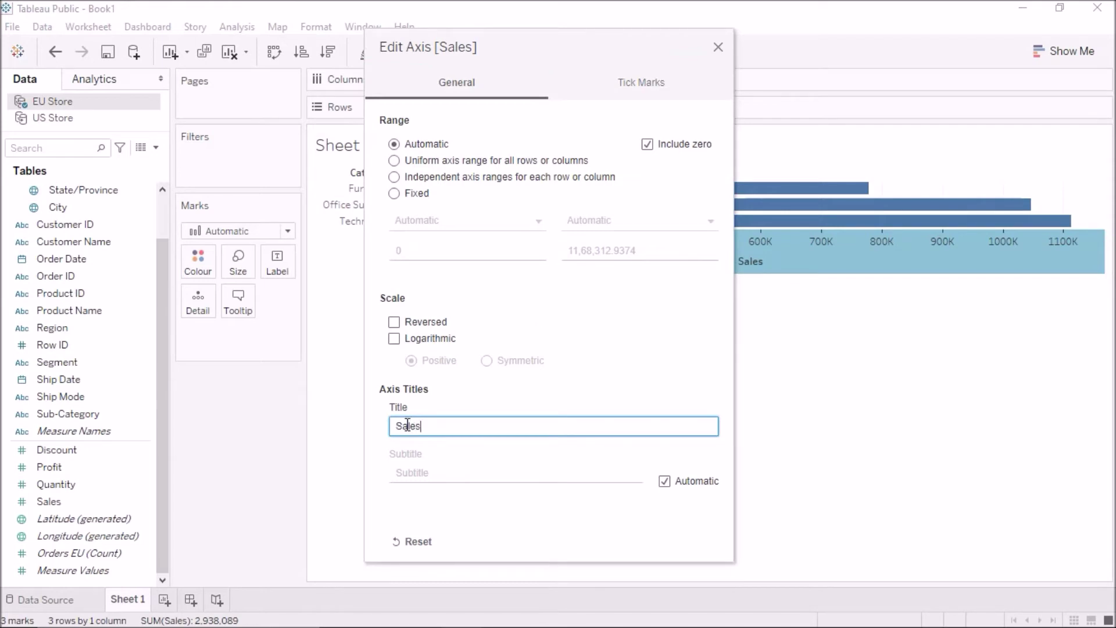
text(EU)
click(718, 47)
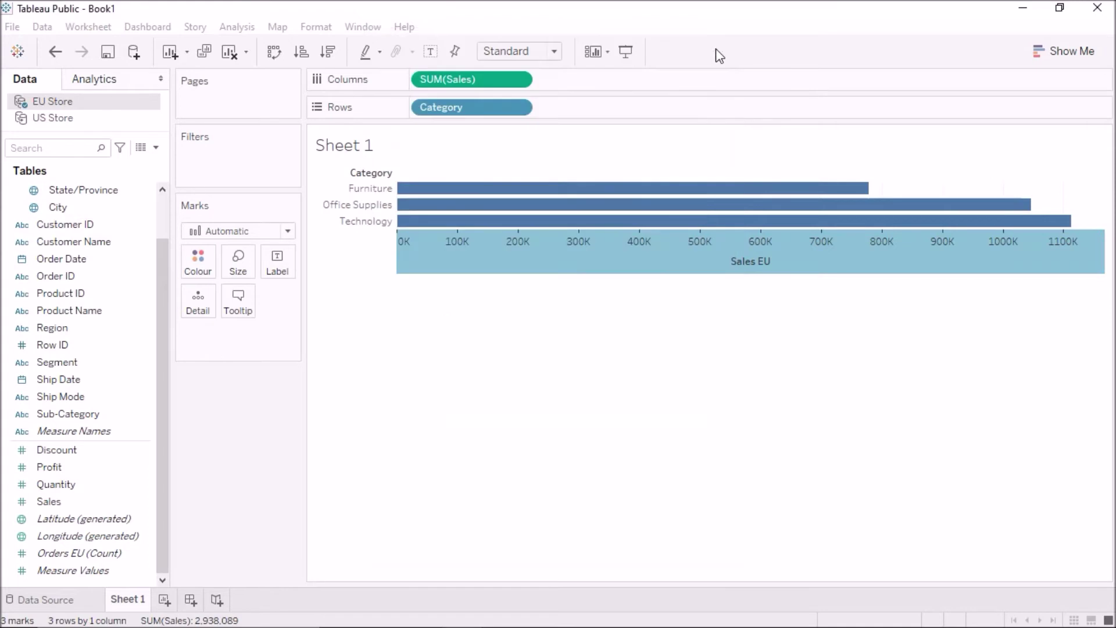
Step: Add the US Store Sales measure to Columns beside the EU Store Sales and inspect the bars by Category
click(67, 117)
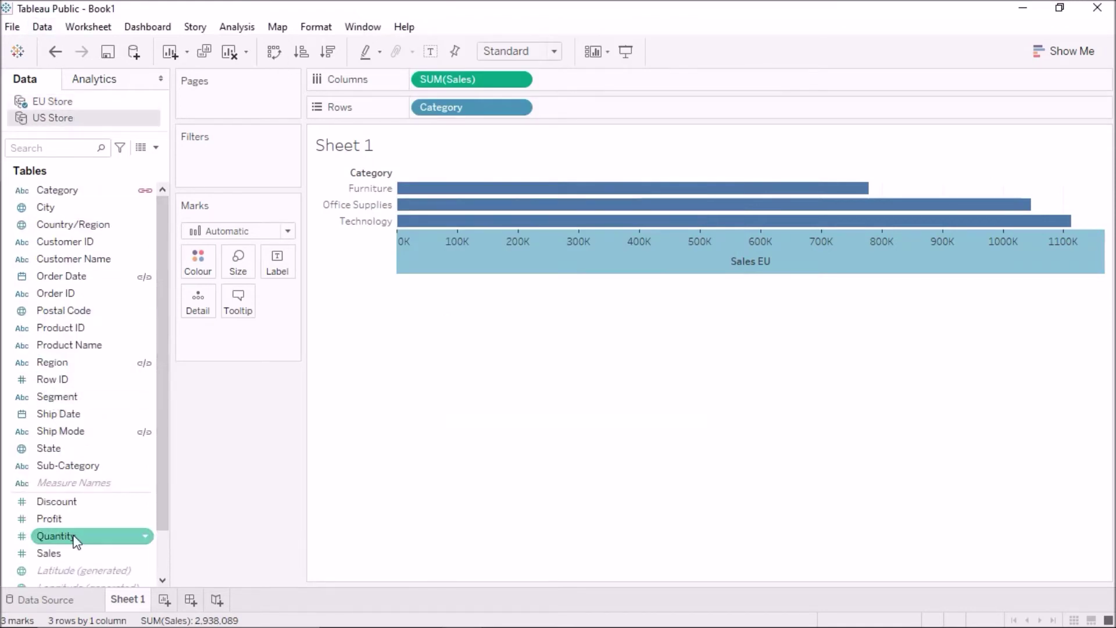
drag(73, 555, 631, 79)
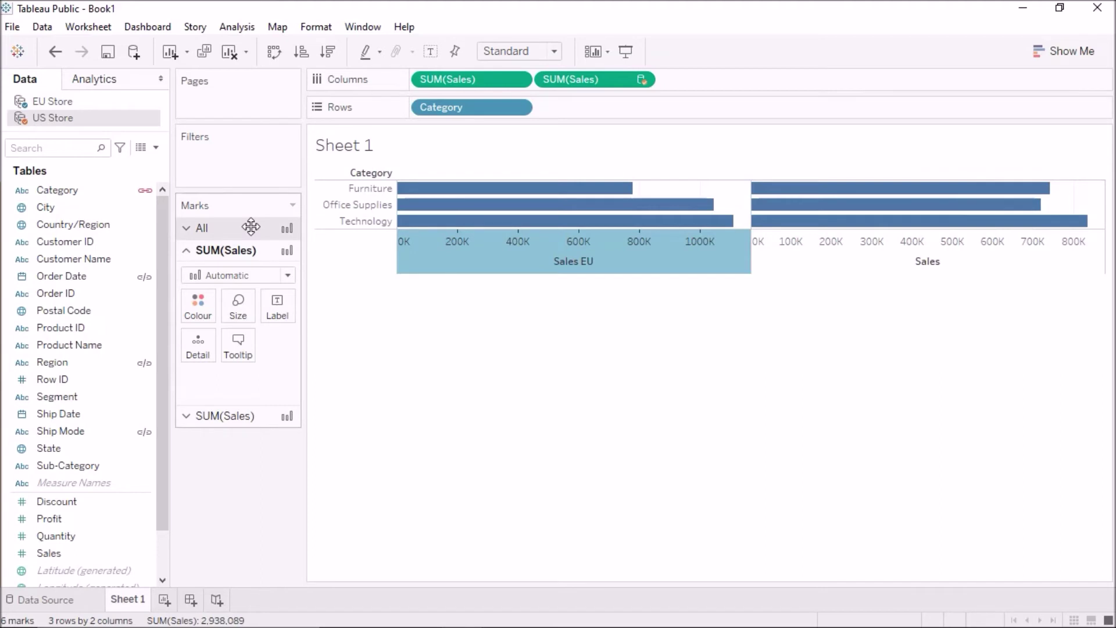
mouse_move(911, 213)
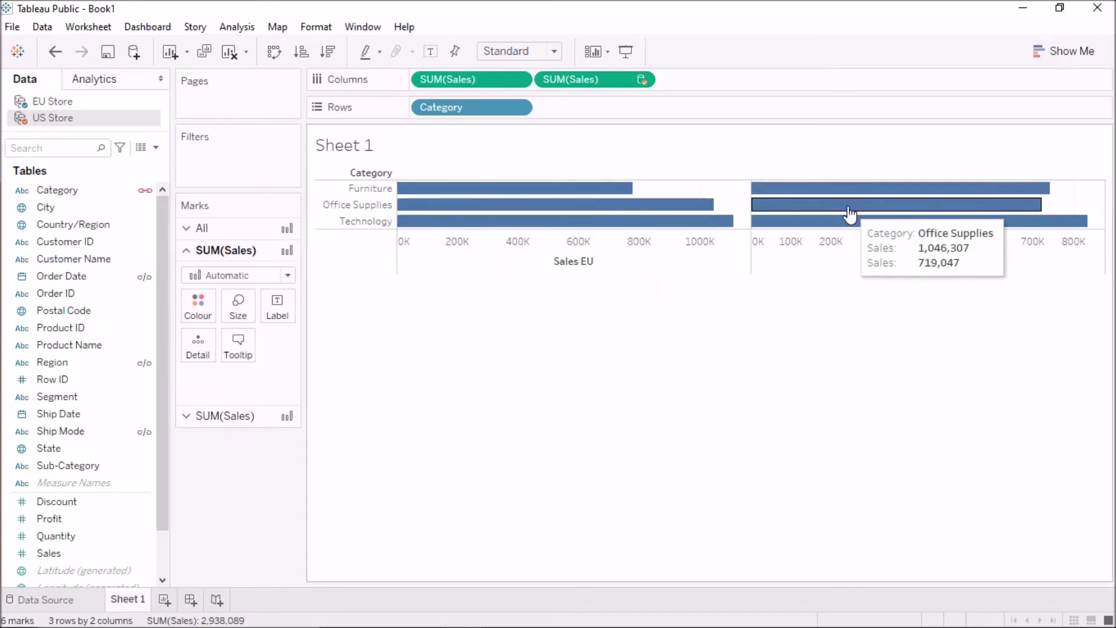
mouse_move(638, 197)
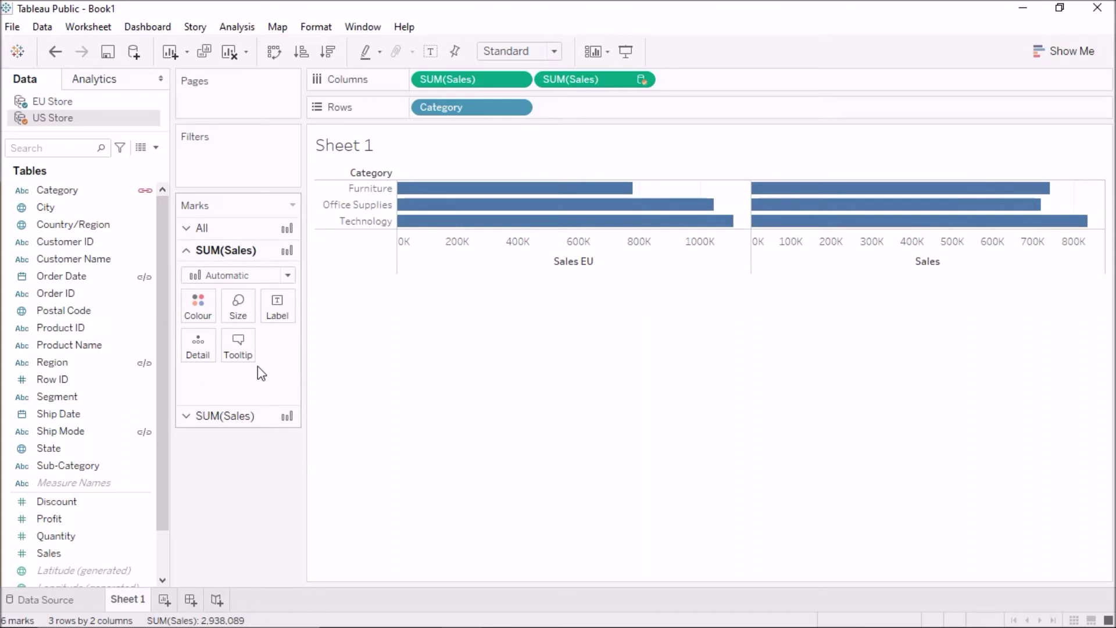
click(70, 196)
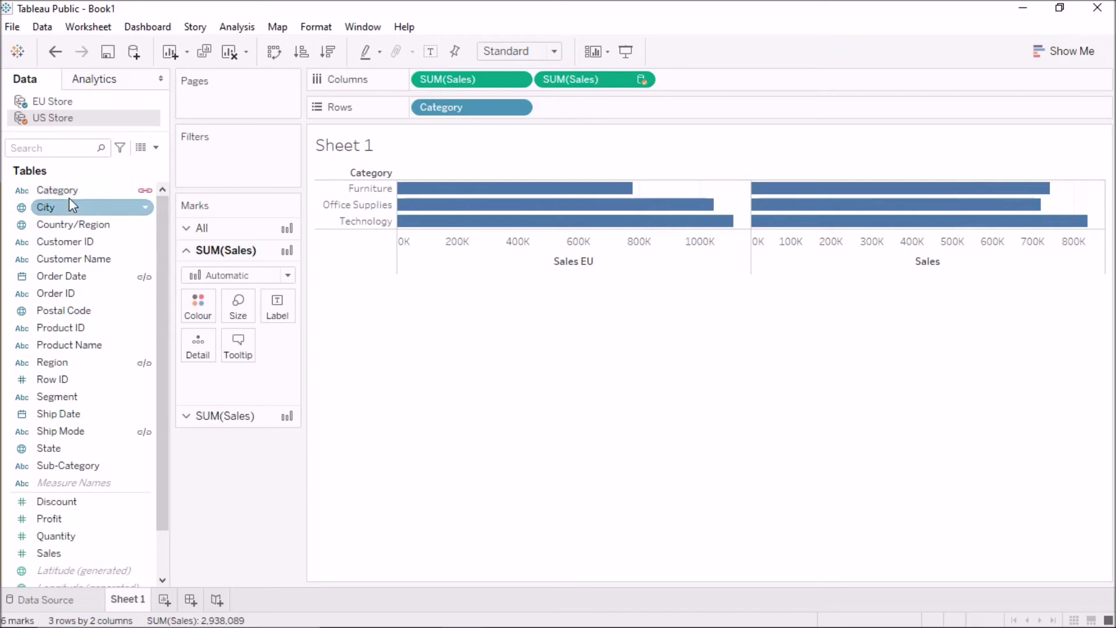
Step: Create a second worksheet and place the US Store Region field on Rows
click(164, 600)
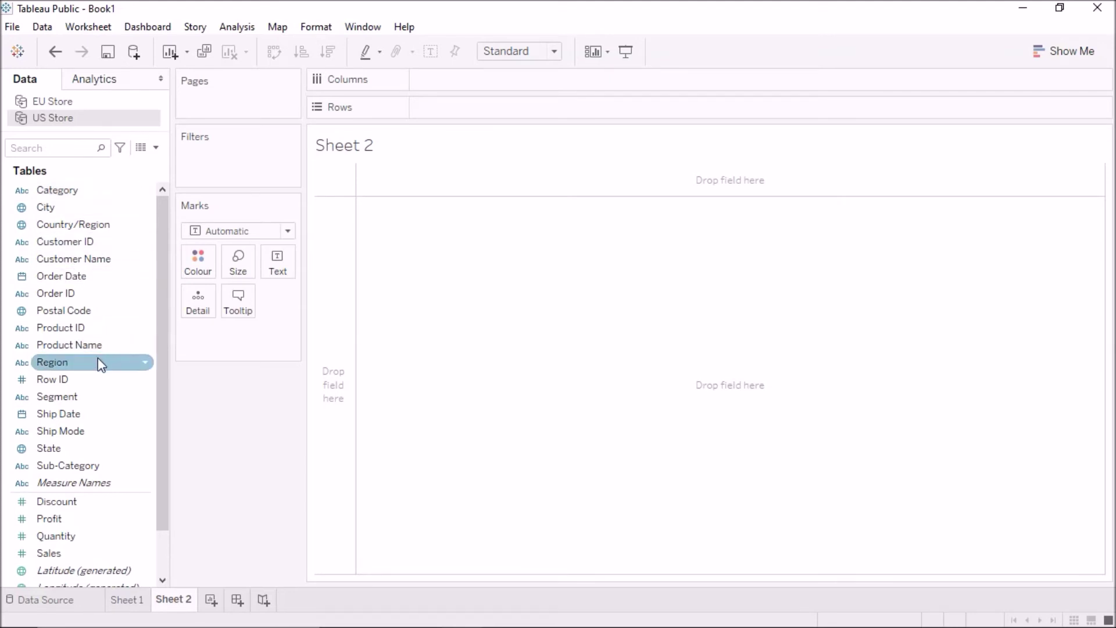
click(78, 363)
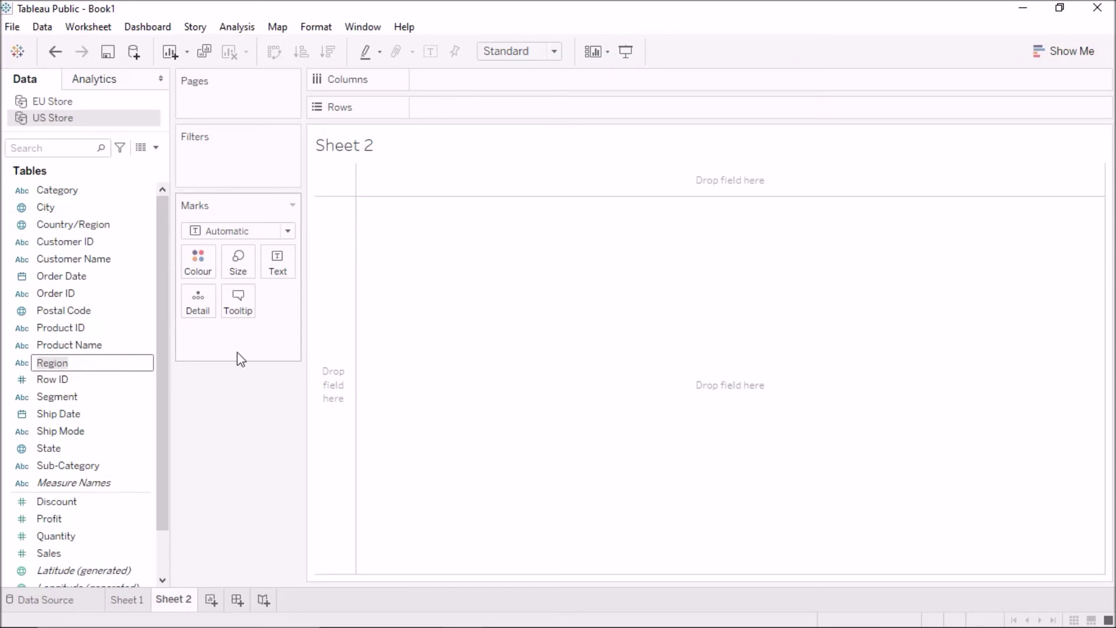
click(150, 379)
right_click(150, 377)
click(107, 366)
drag(107, 367, 347, 348)
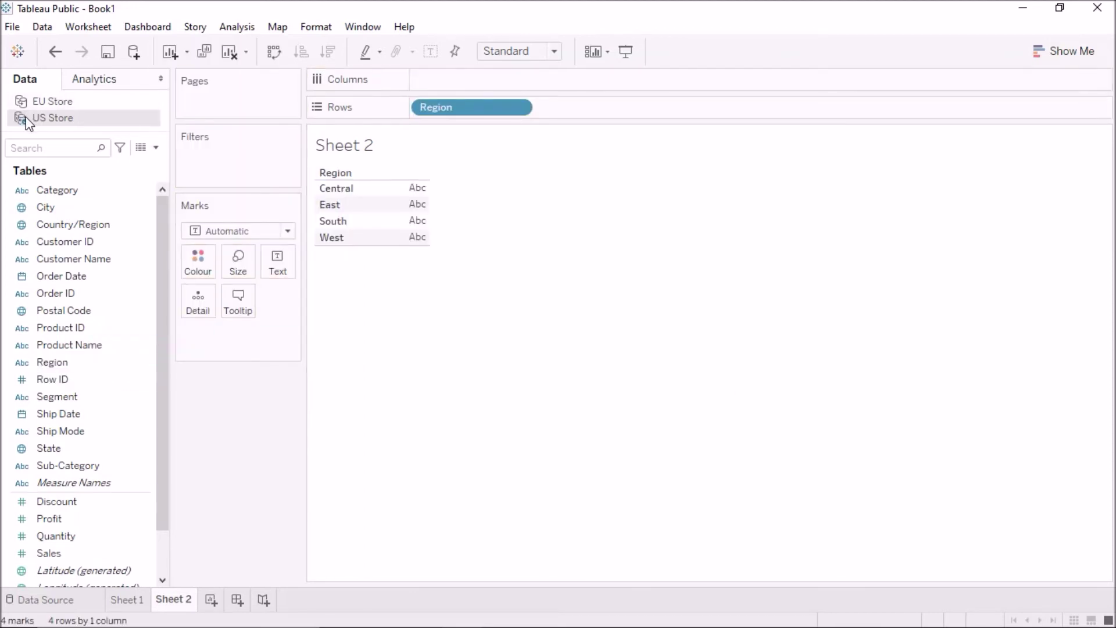
Step: Add the US Store Sales measure to Columns to chart sales by Region
drag(64, 276, 72, 255)
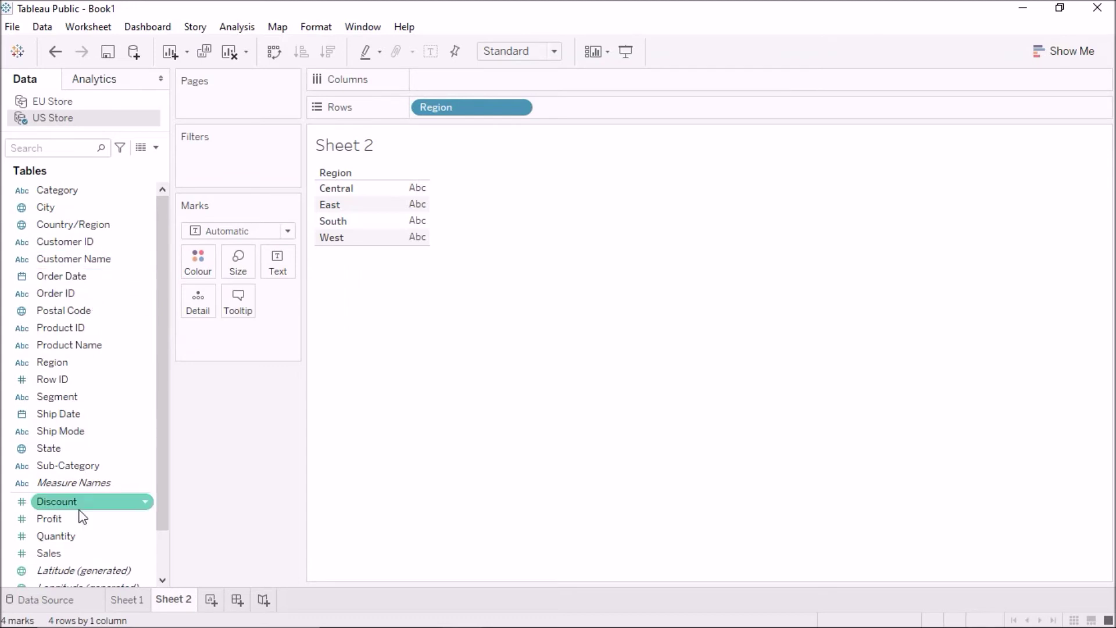
mouse_move(72, 561)
mouse_down()
mouse_move(458, 108)
mouse_move(459, 84)
mouse_up()
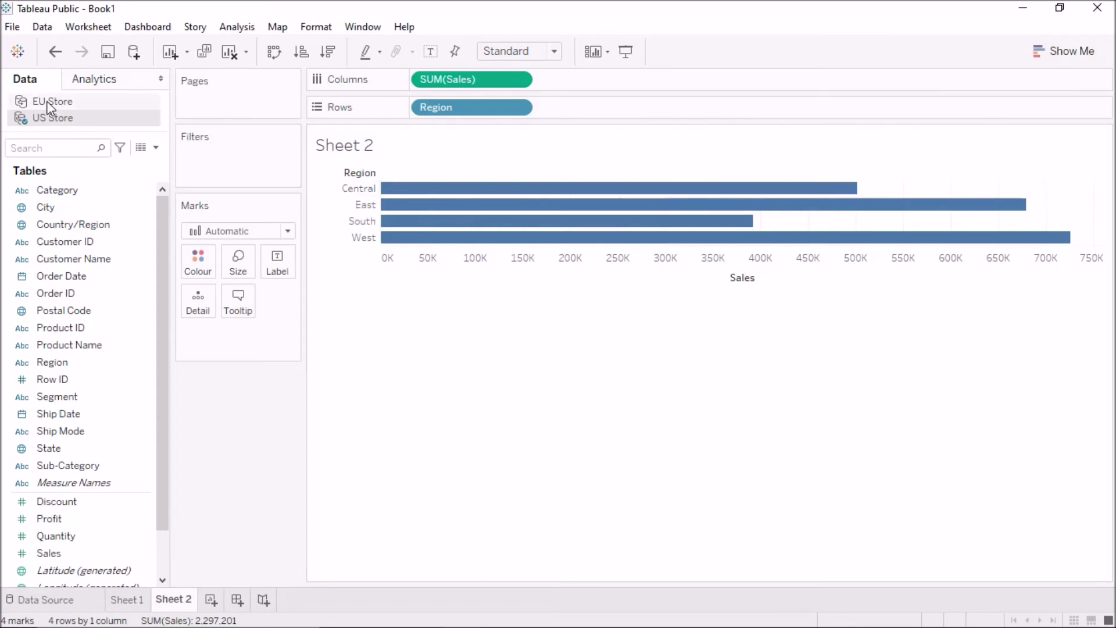
click(29, 101)
click(24, 120)
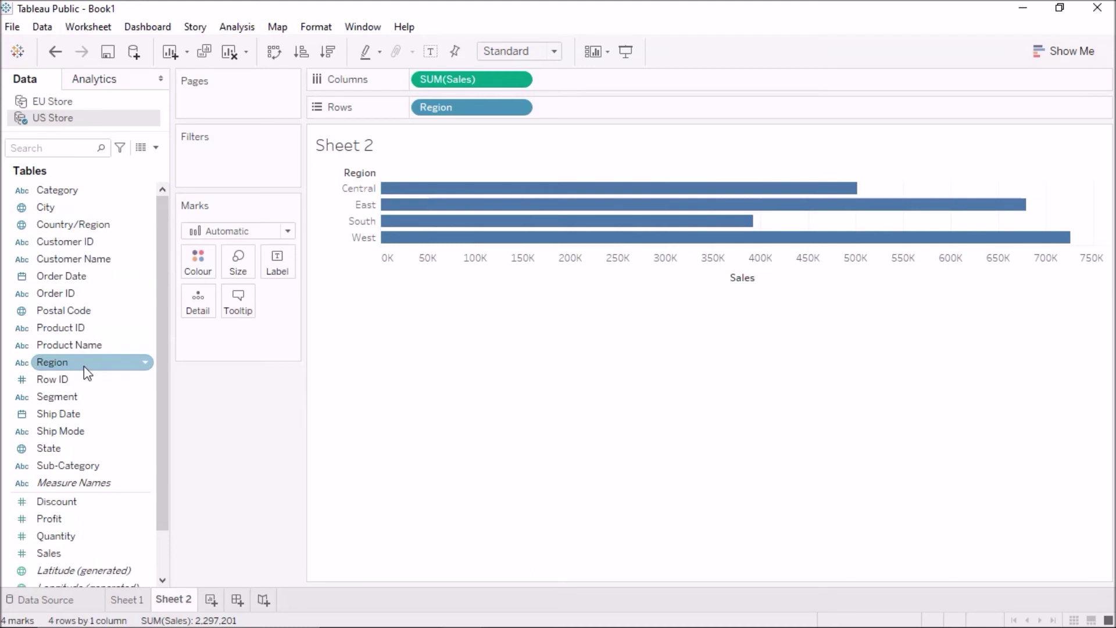
Step: Examine the EU Store region values through a Region filter, discard the filter, and compare them with the charted US regions
click(74, 104)
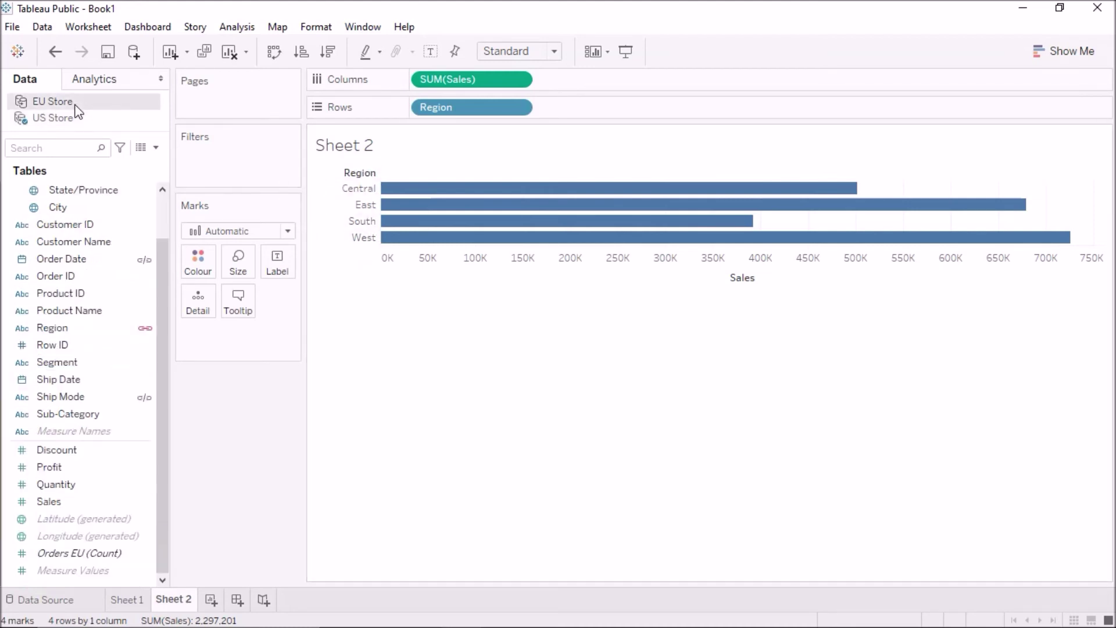
drag(71, 327, 236, 155)
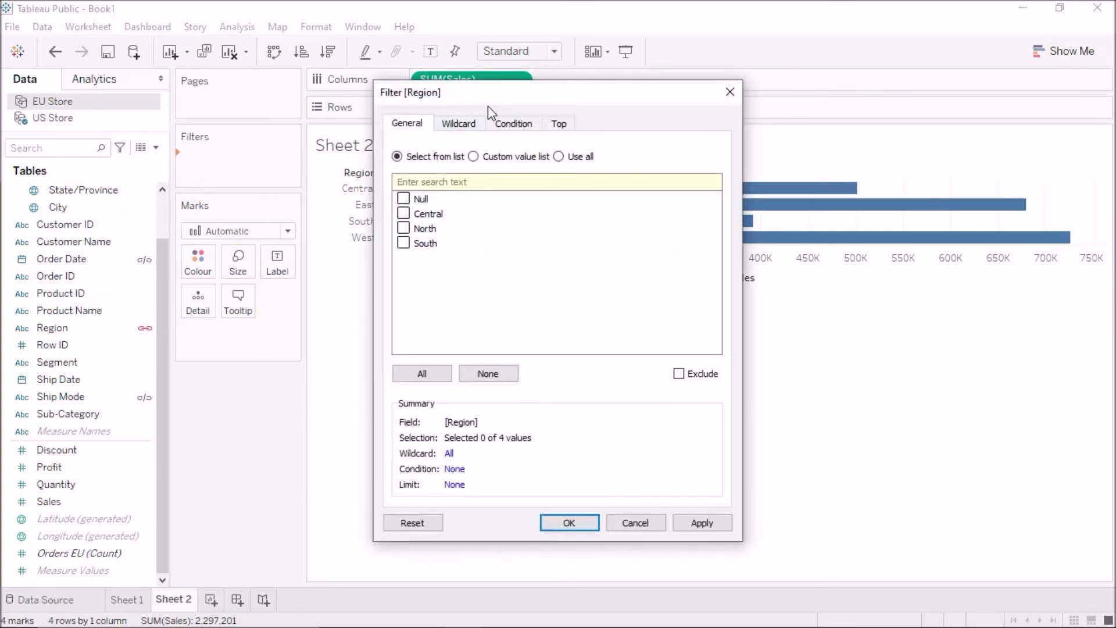
drag(487, 106, 736, 137)
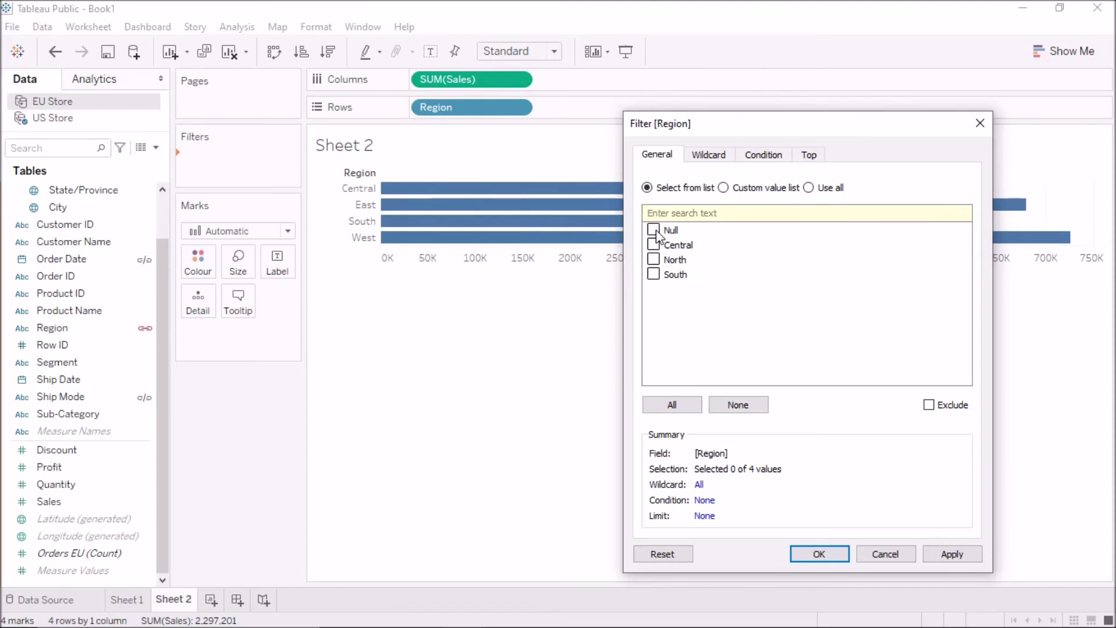
drag(812, 123, 911, 101)
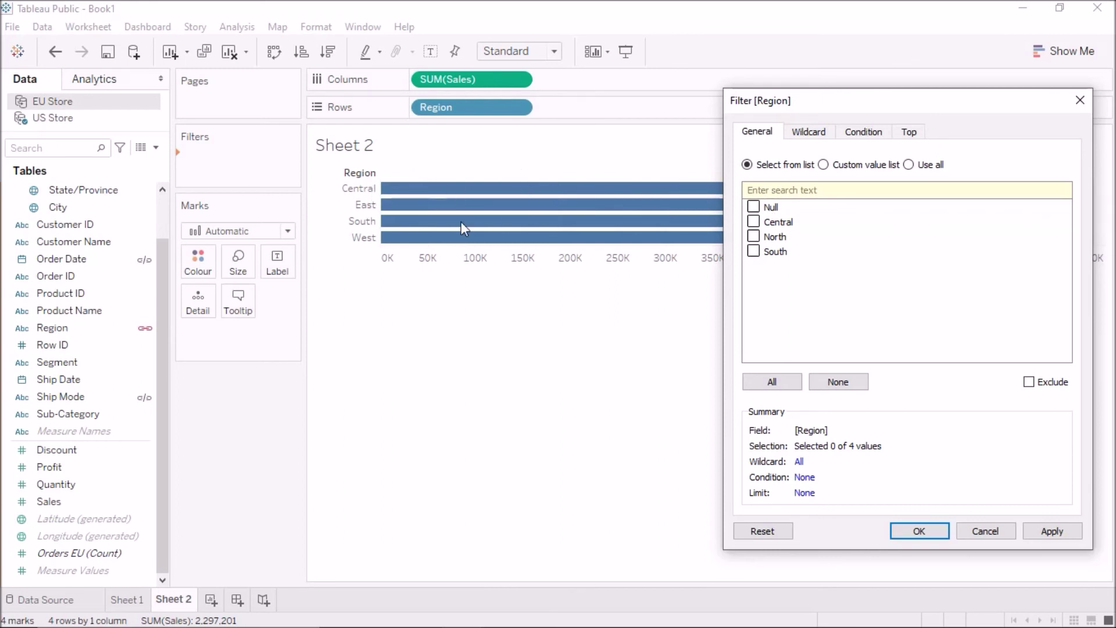
click(753, 221)
click(753, 221)
click(753, 221)
click(1080, 100)
mouse_move(405, 231)
mouse_move(405, 198)
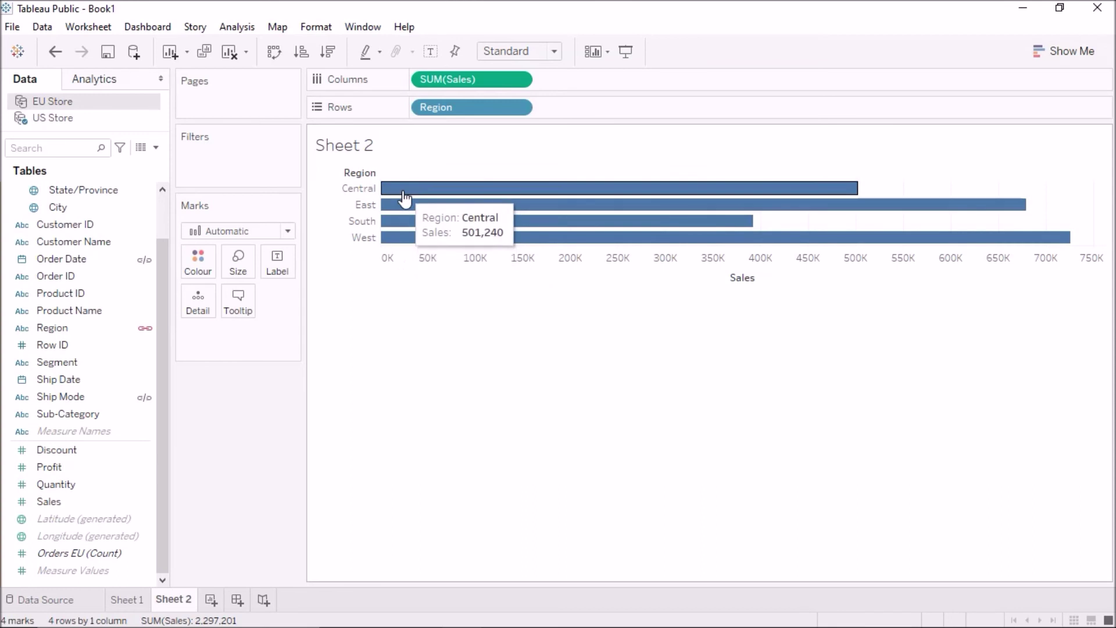
Step: Add the EU Store Sales measure to Columns beside the US Store Sales on the Region chart
drag(137, 269, 164, 195)
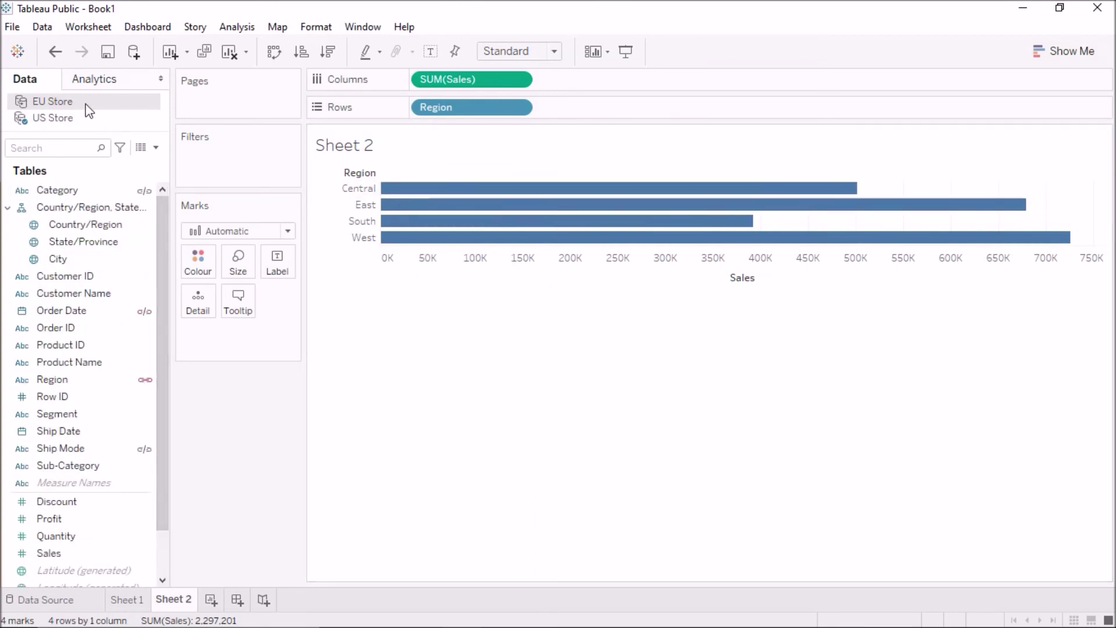
drag(68, 551, 622, 79)
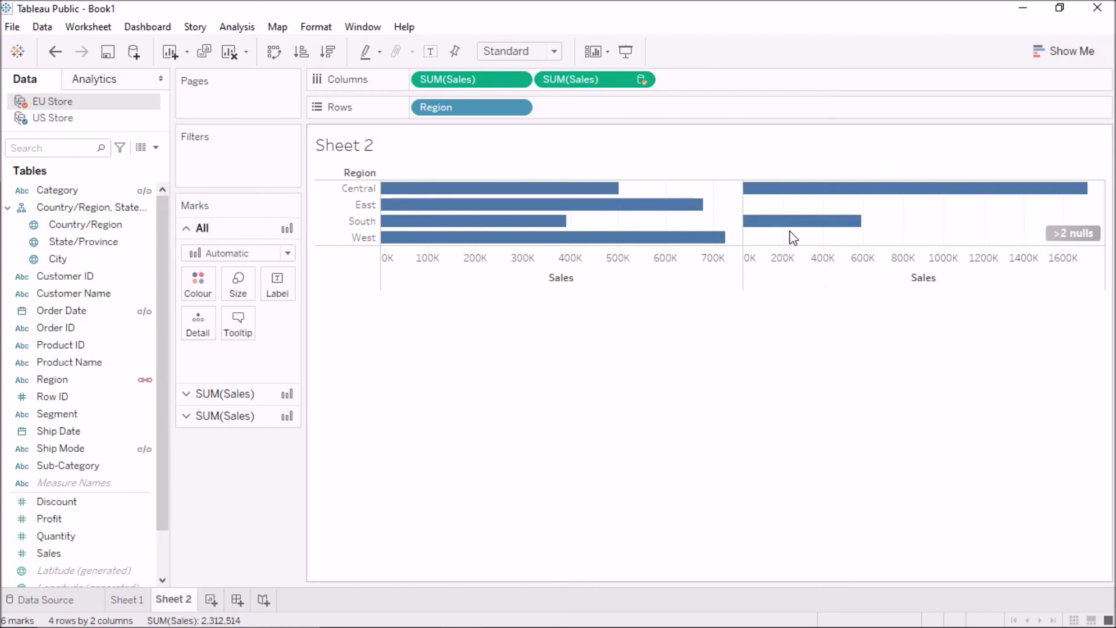
mouse_move(790, 235)
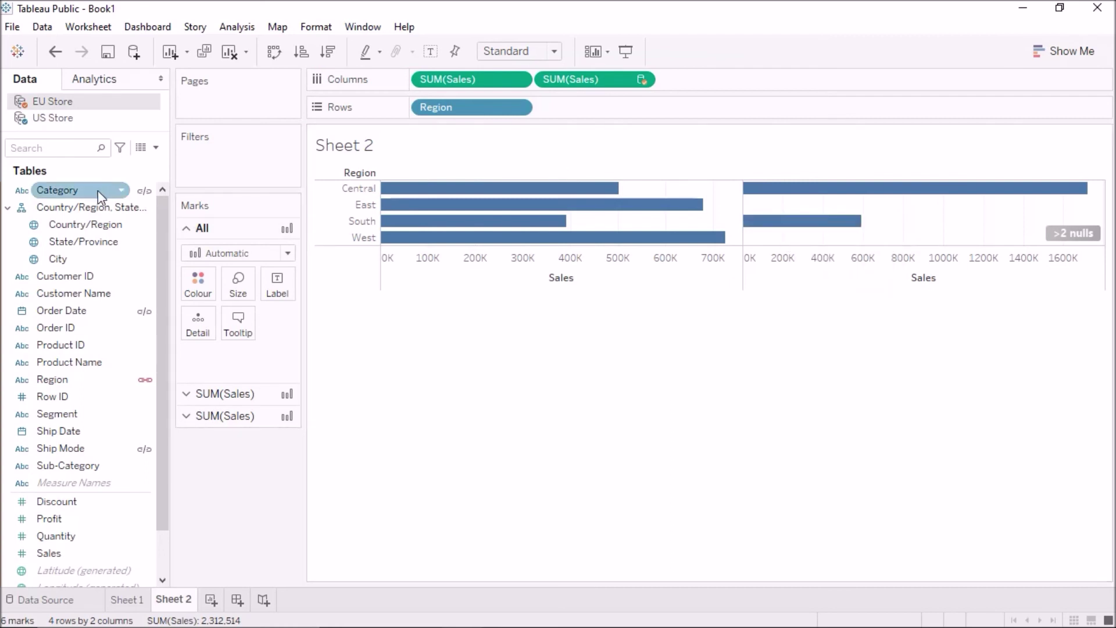
Step: Recheck the EU Store region values, marking North in a Region filter, and discard the filter
click(74, 382)
drag(96, 379, 229, 173)
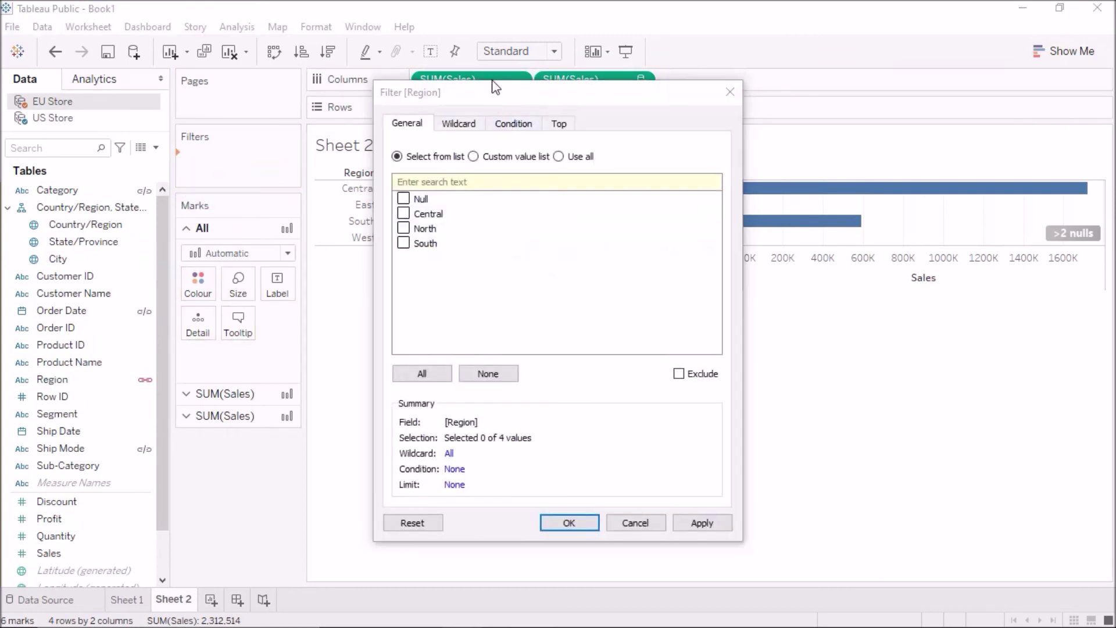
drag(503, 89, 726, 300)
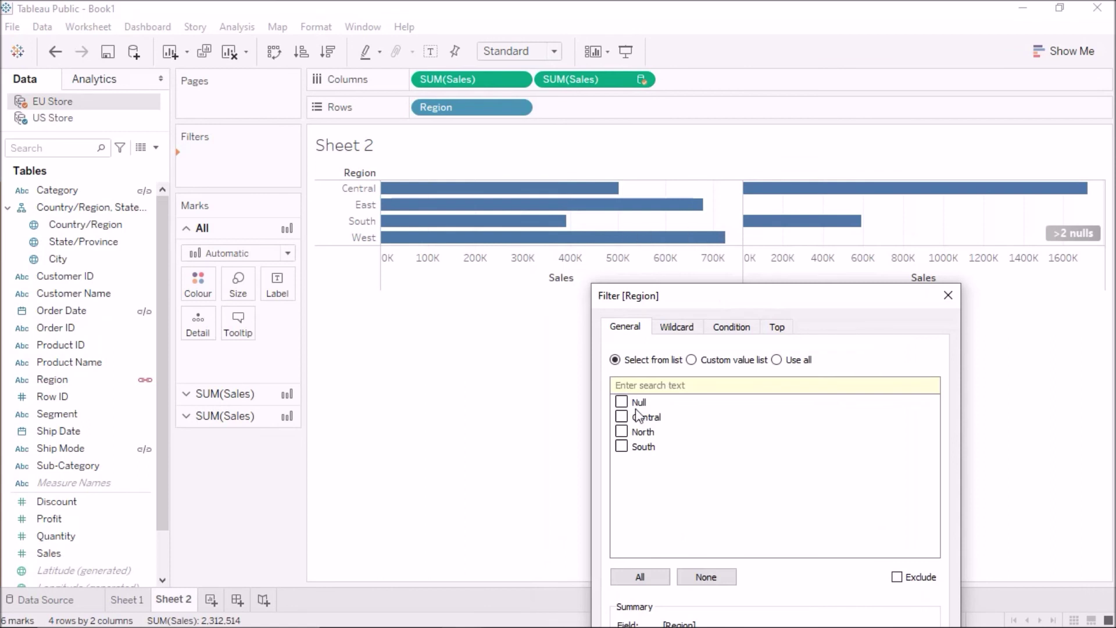
click(622, 434)
click(940, 302)
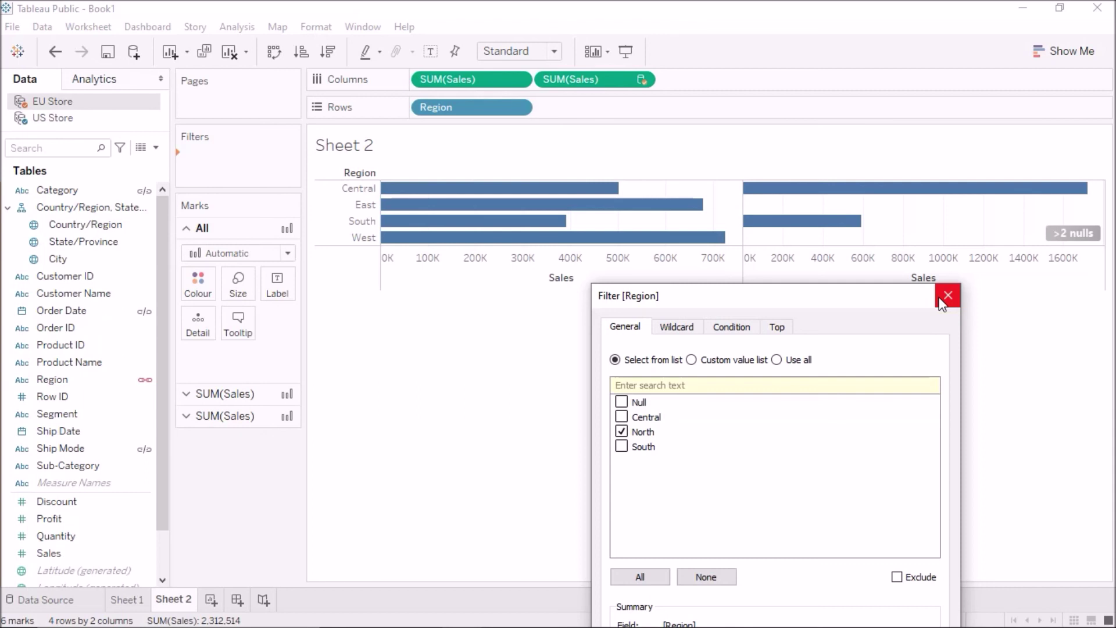
click(942, 296)
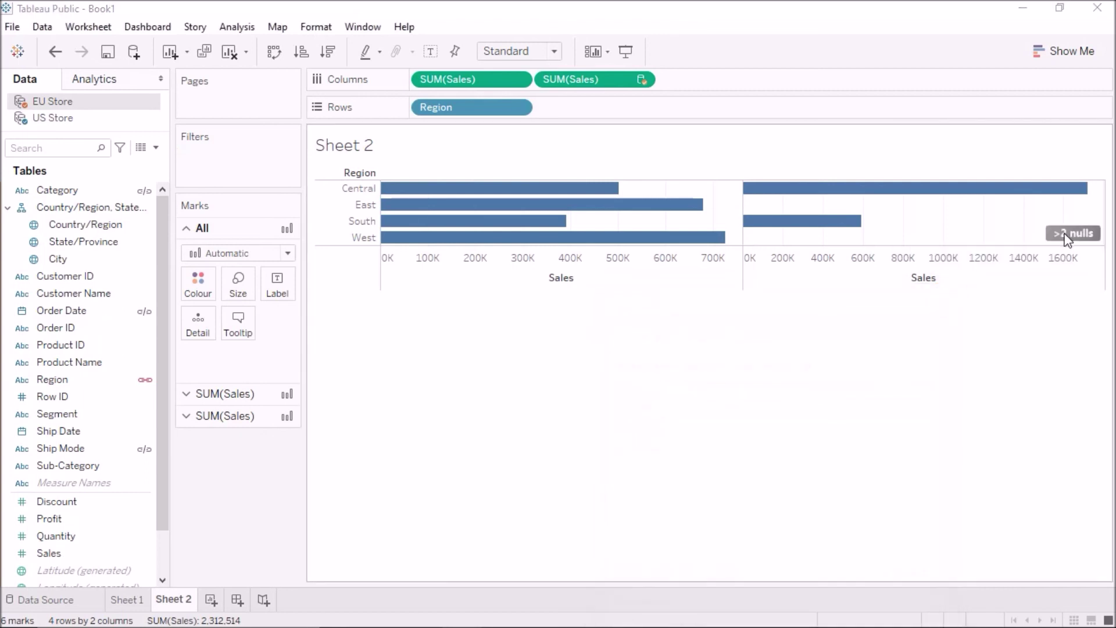
Step: Try filtering the null values out of the EU Store Sales axis and undo the filter
click(1067, 236)
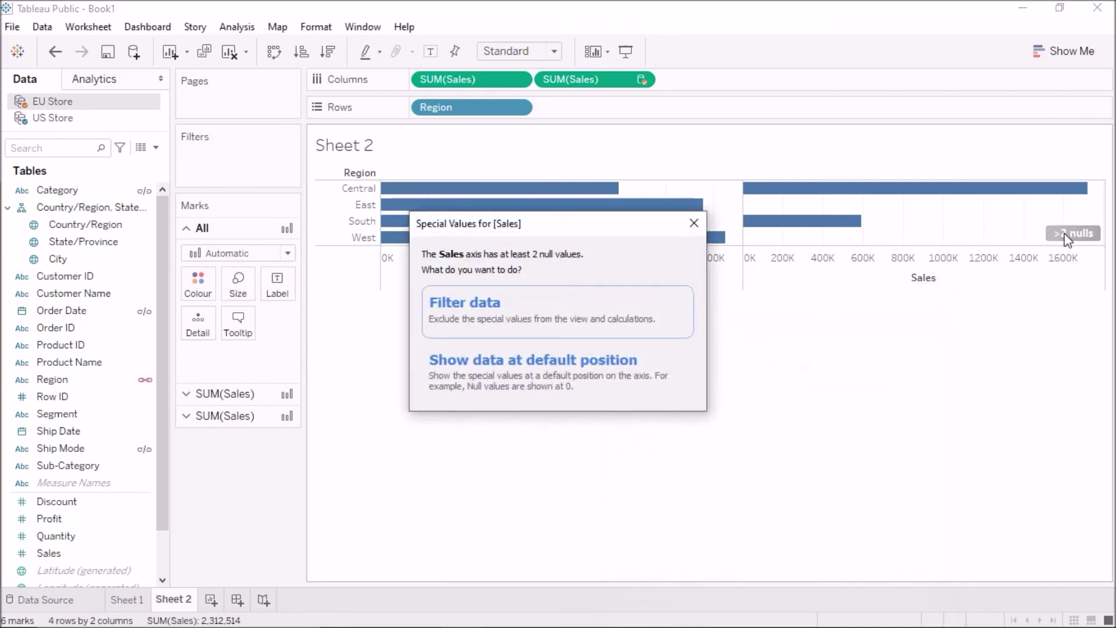
click(503, 308)
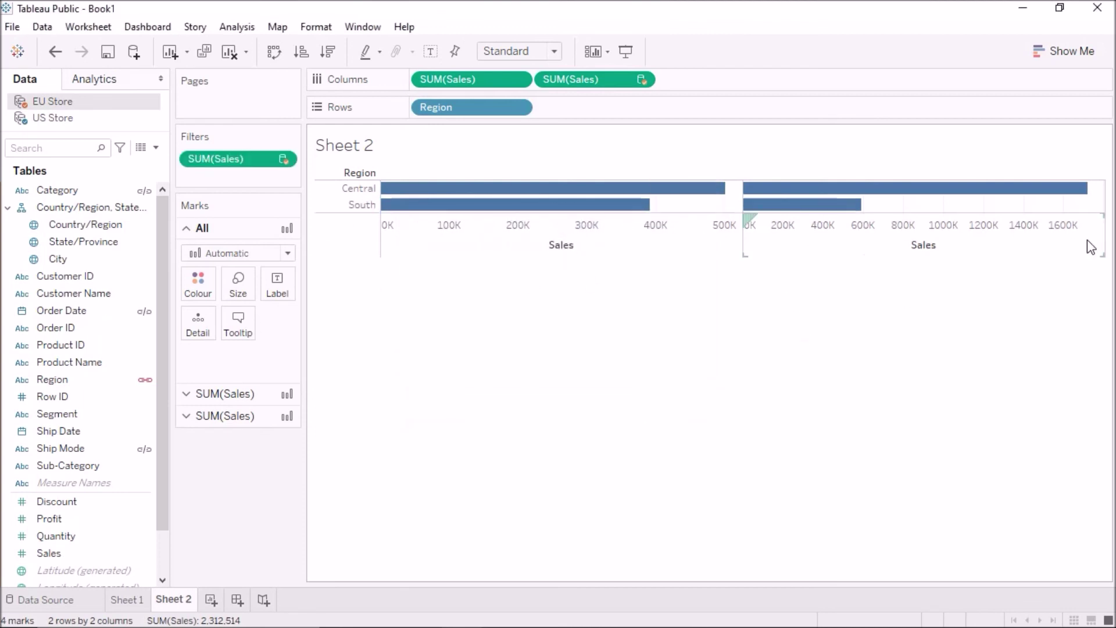
key(ctrl+z)
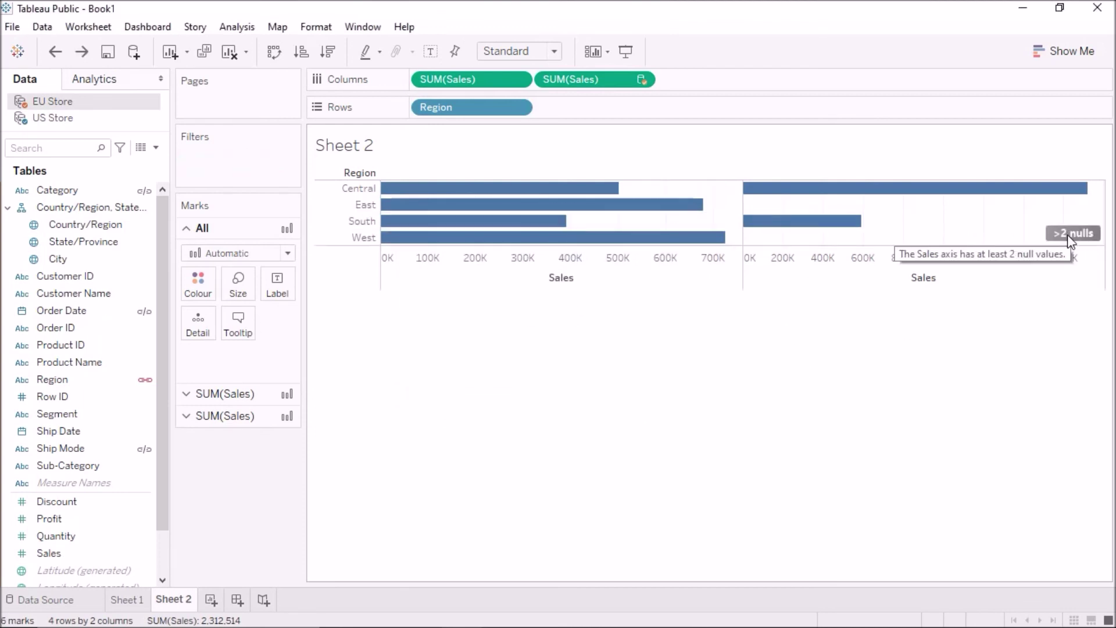
click(1069, 234)
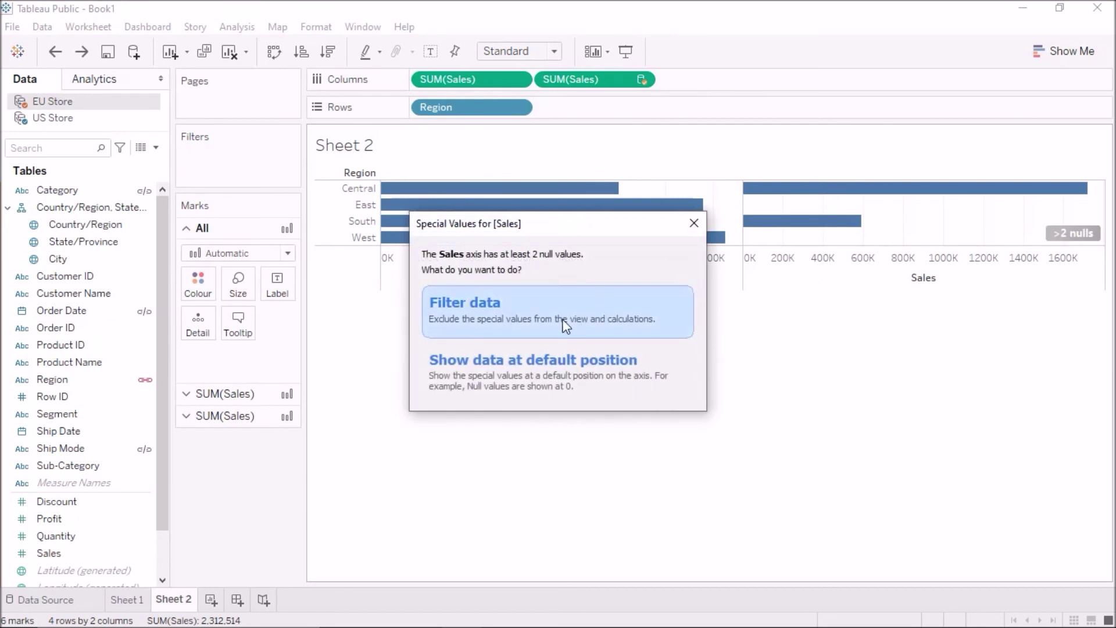
click(532, 328)
key(ctrl+y)
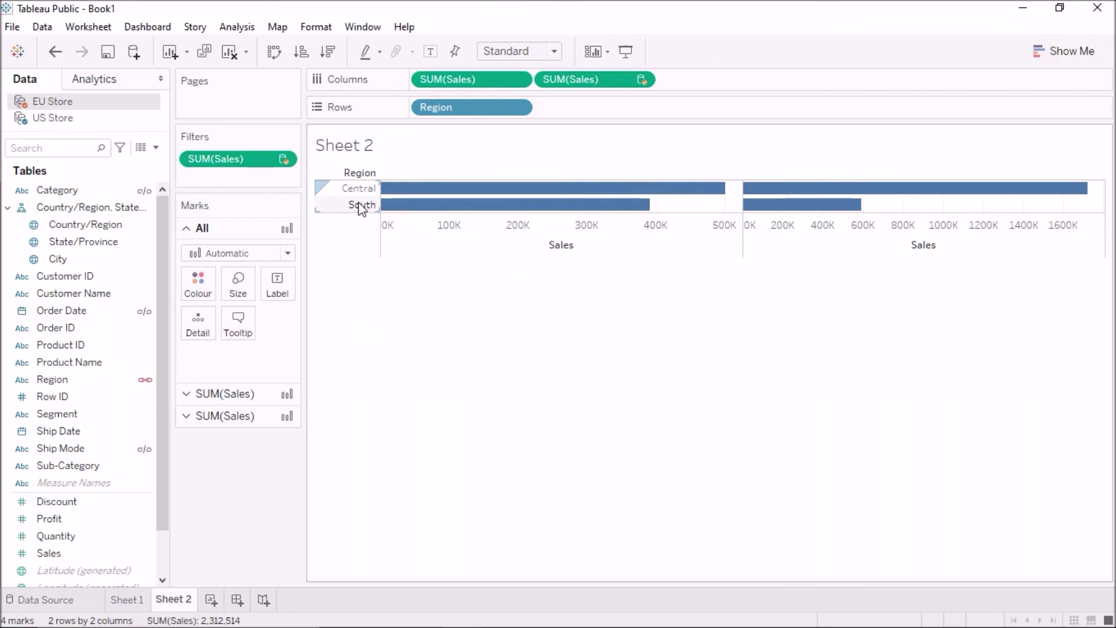
key(ctrl+z)
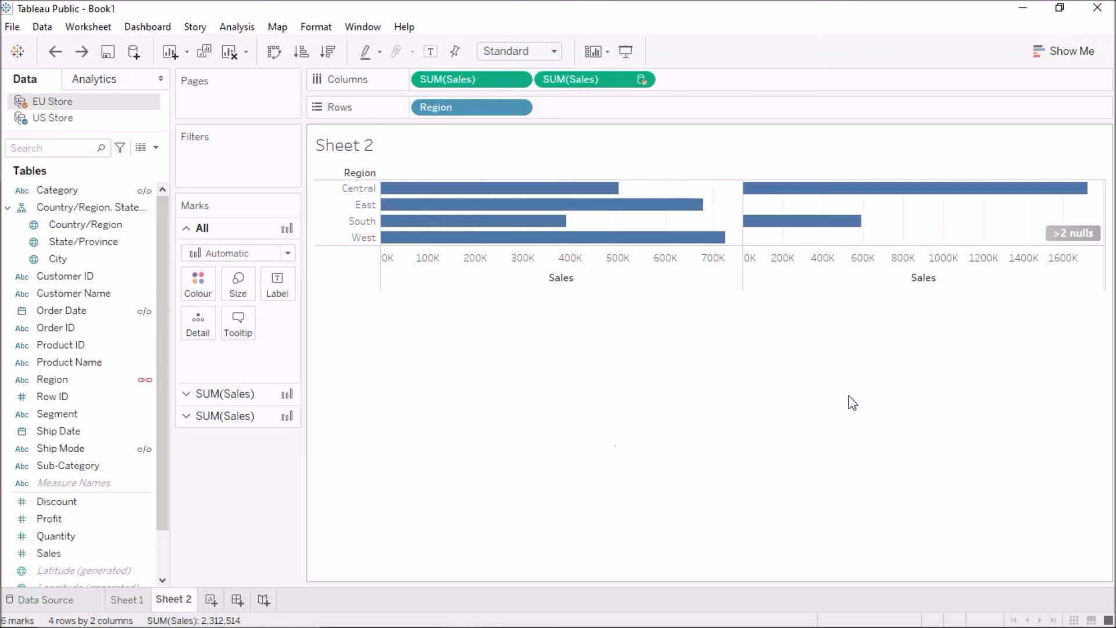
Step: Review the blended Category chart on Sheet 1 and return to Sheet 2
click(137, 602)
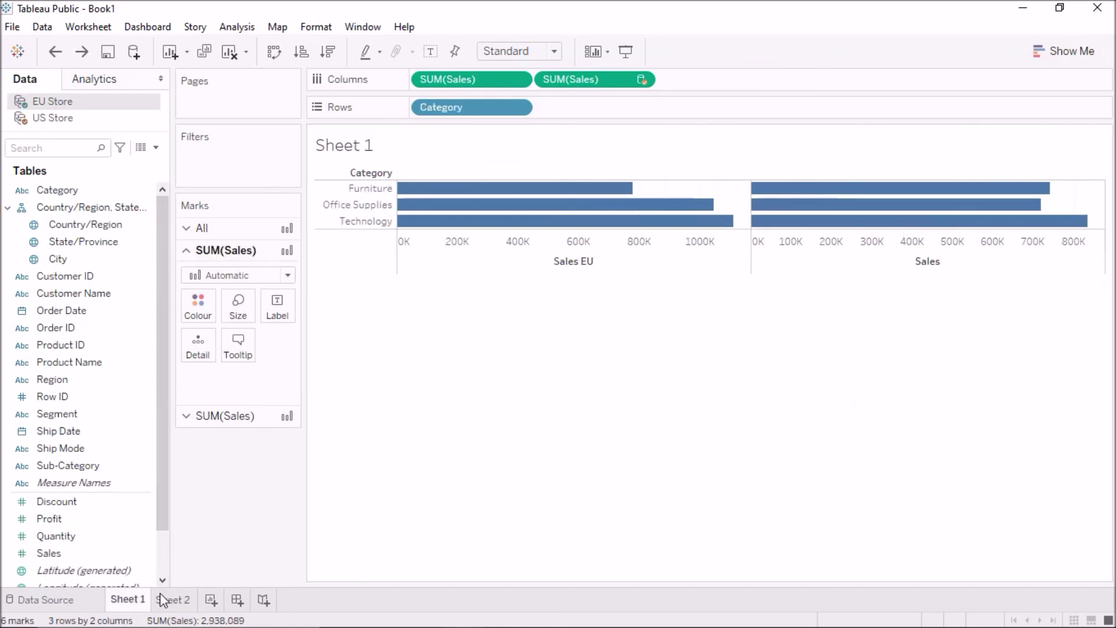
click(163, 595)
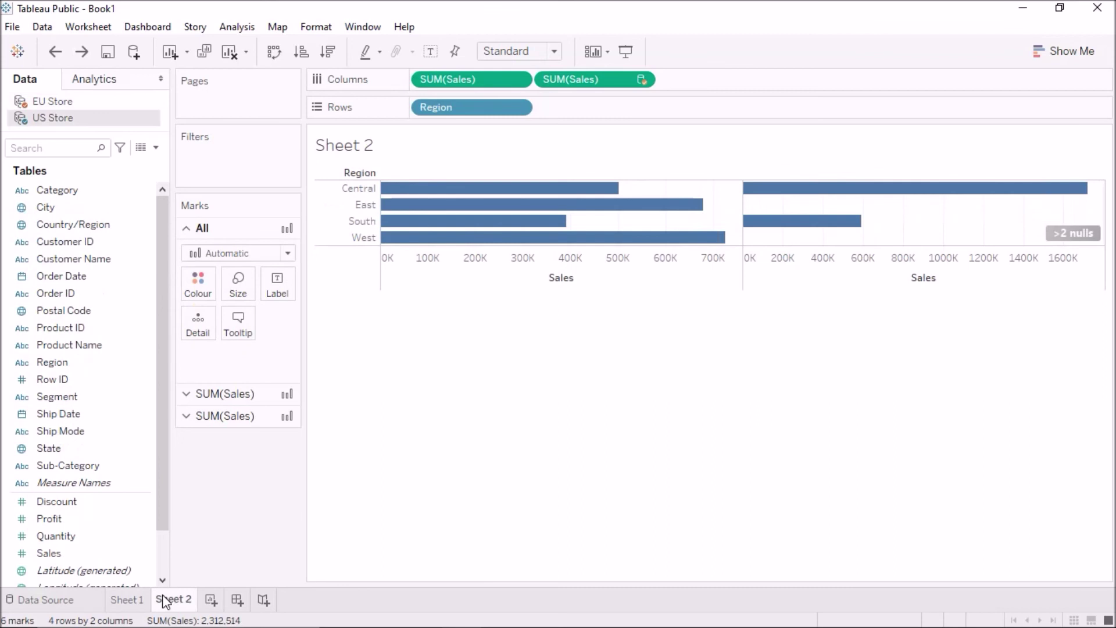